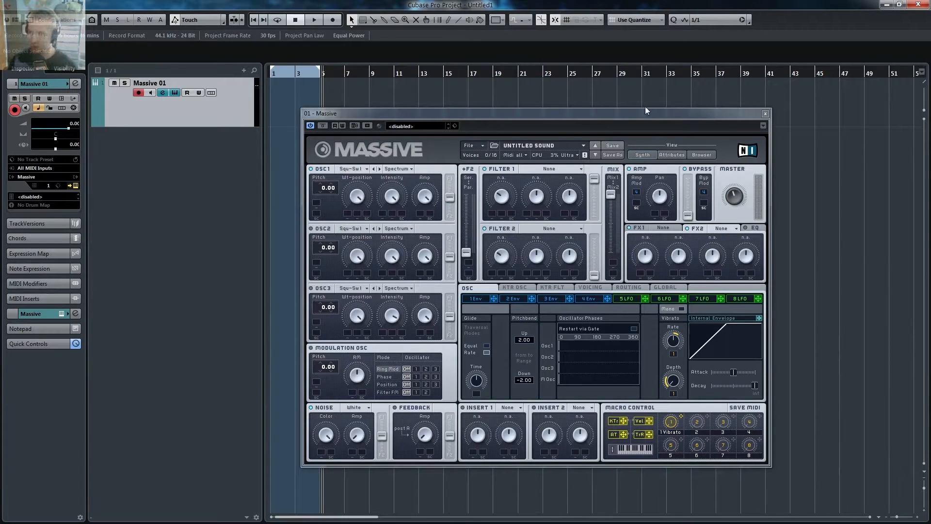
pyautogui.moveTo(507, 114); pyautogui.dragTo(513, 113)
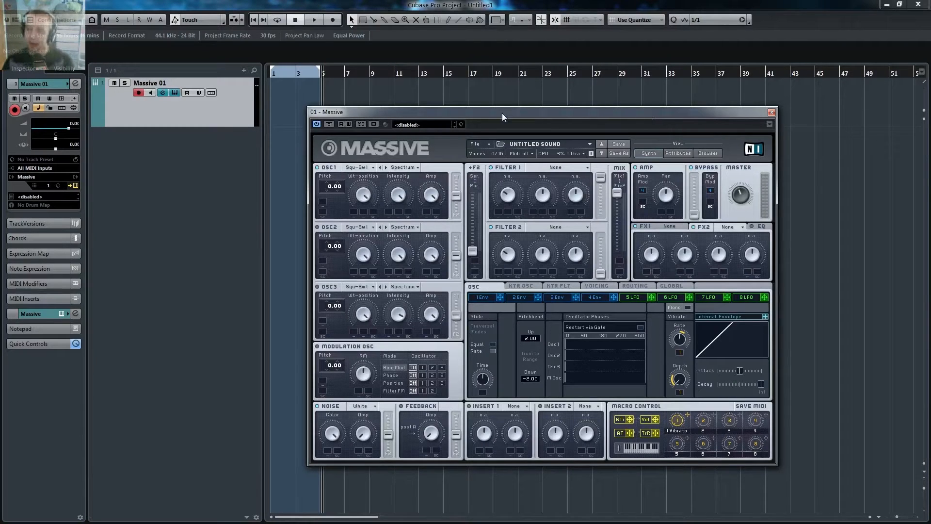
pyautogui.click(486, 140)
pyautogui.click(494, 144)
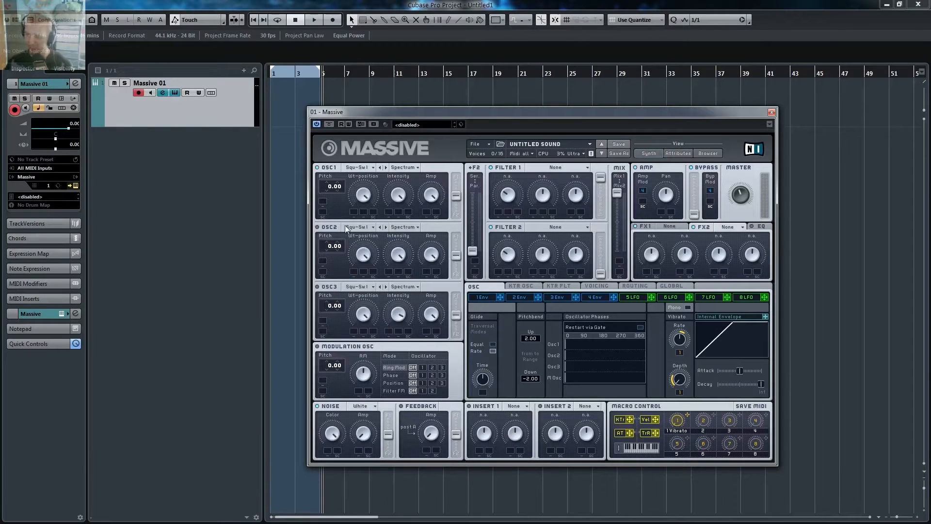
# Switch on oscillators 2 and 3, setting oscillator 2's pitch to 7.00 and oscillator 3's pitch to 12.00
pyautogui.click(318, 227)
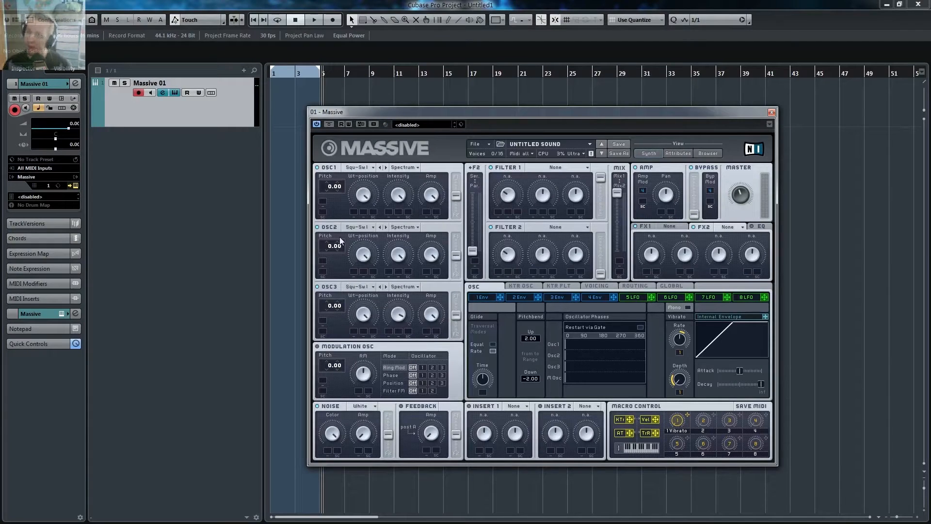
pyautogui.moveTo(330, 255); pyautogui.dragTo(340, 242)
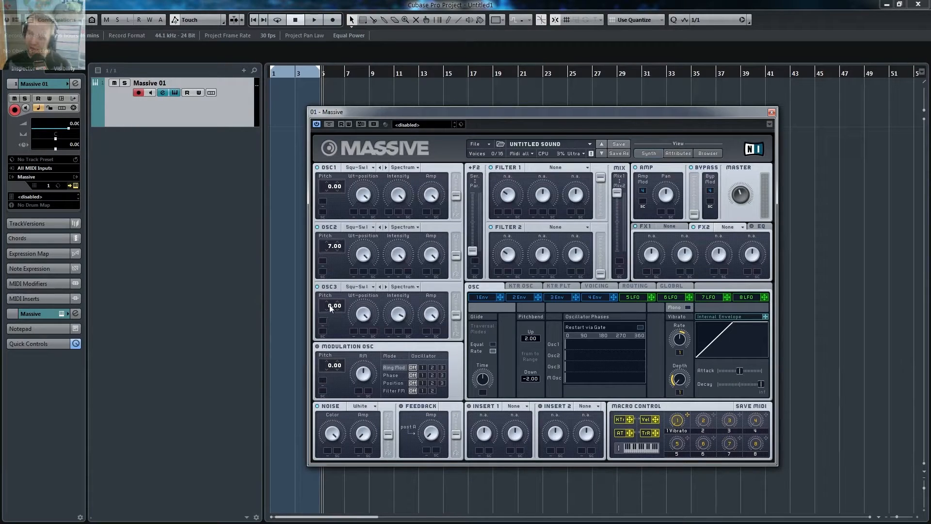
pyautogui.moveTo(329, 304); pyautogui.dragTo(327, 309)
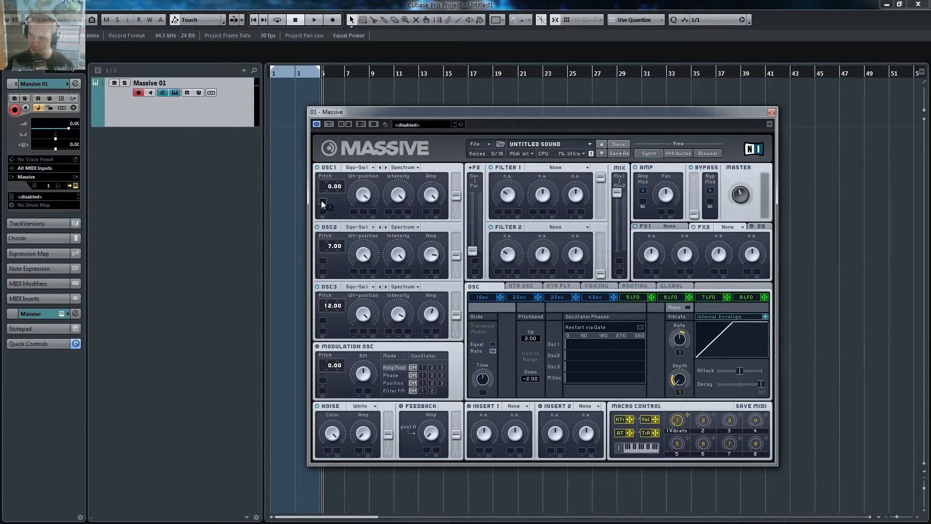
# Set the Envelope 1 pitch modulation amount of all three oscillators to -64.00
pyautogui.moveTo(332, 200); pyautogui.dragTo(338, 259)
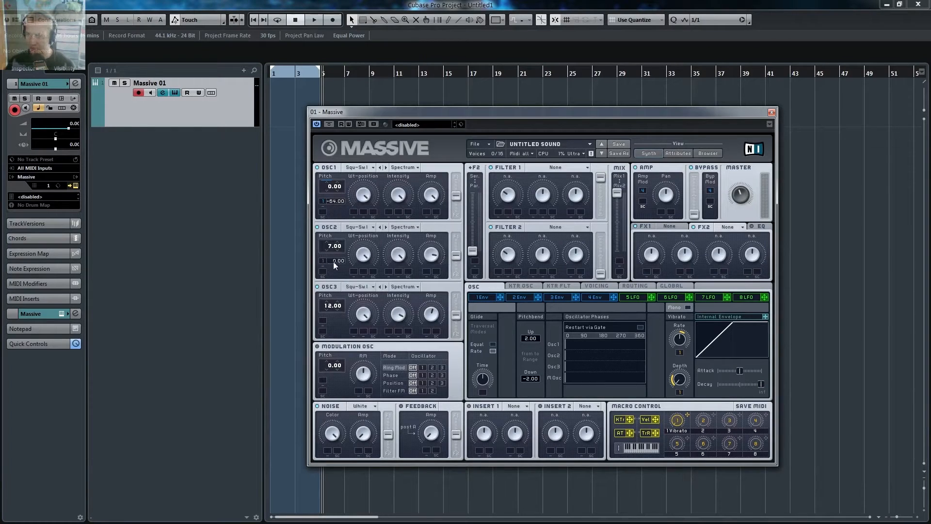
pyautogui.moveTo(335, 268); pyautogui.dragTo(338, 320)
pyautogui.moveTo(333, 321); pyautogui.dragTo(342, 402)
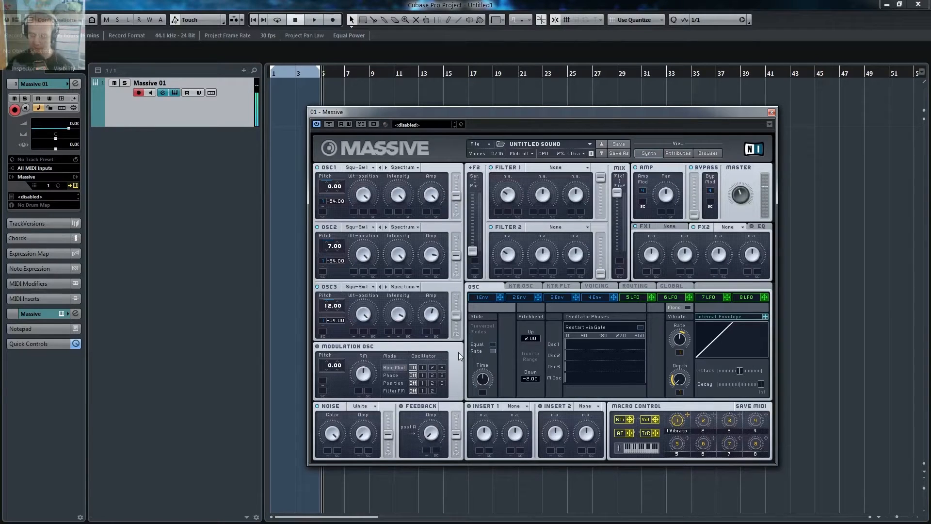
# Shape Envelope 1 by lowering its decay level to zero, reducing the attack level to about half and lengthening the decay slightly
pyautogui.click(481, 297)
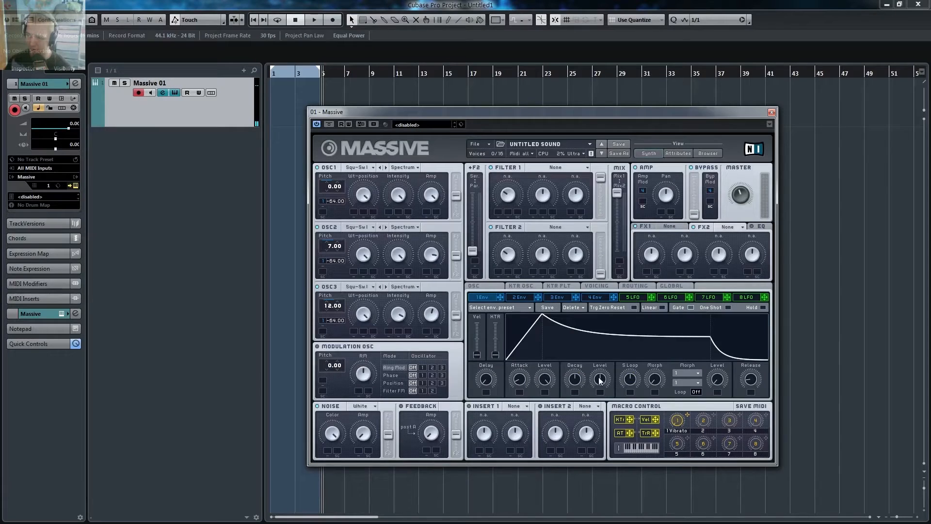
pyautogui.moveTo(599, 379); pyautogui.dragTo(600, 428)
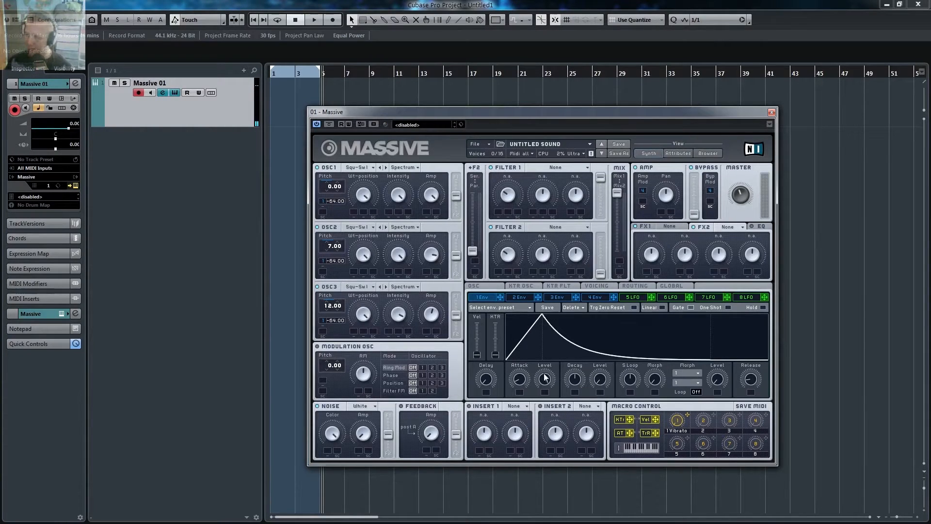
pyautogui.moveTo(545, 378); pyautogui.dragTo(550, 385)
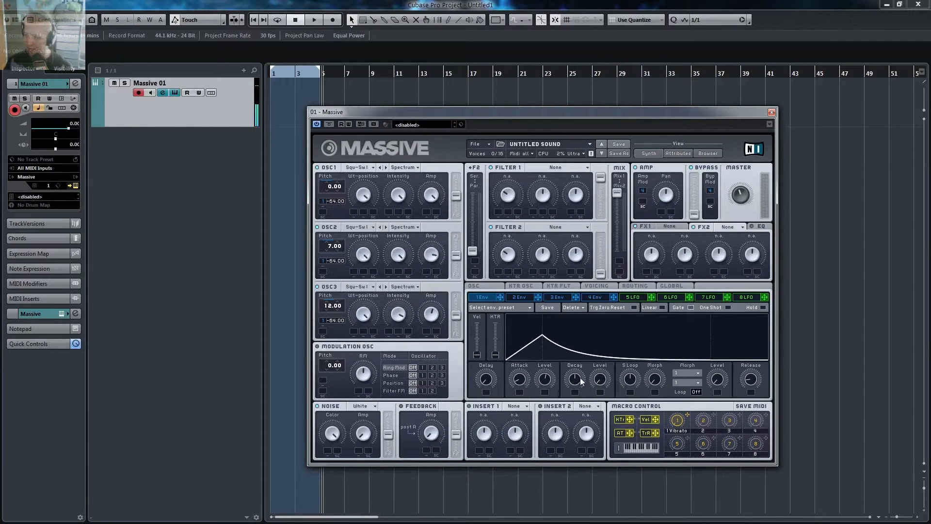
pyautogui.moveTo(578, 380); pyautogui.dragTo(589, 351)
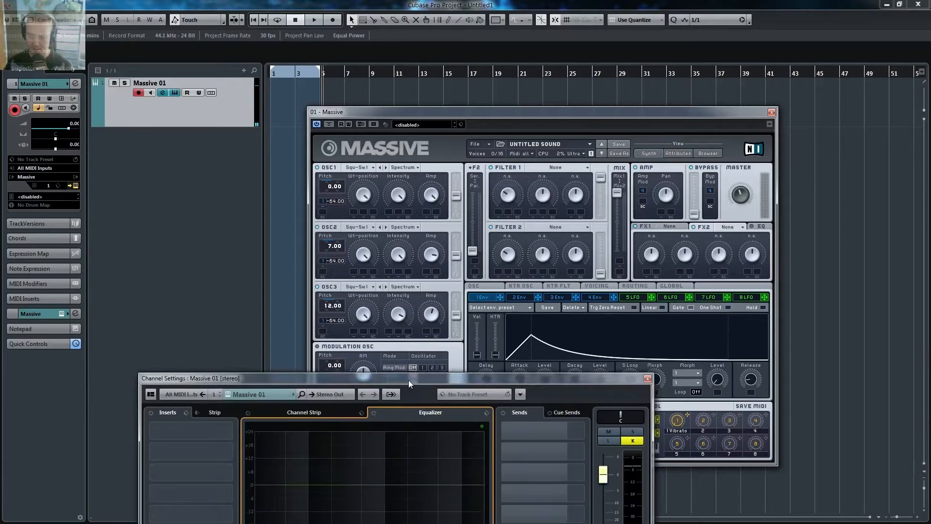
# Arrange the Channel Settings and Massive windows so that the equalizer and the synth's envelope are both in view
pyautogui.moveTo(409, 380); pyautogui.dragTo(295, 286)
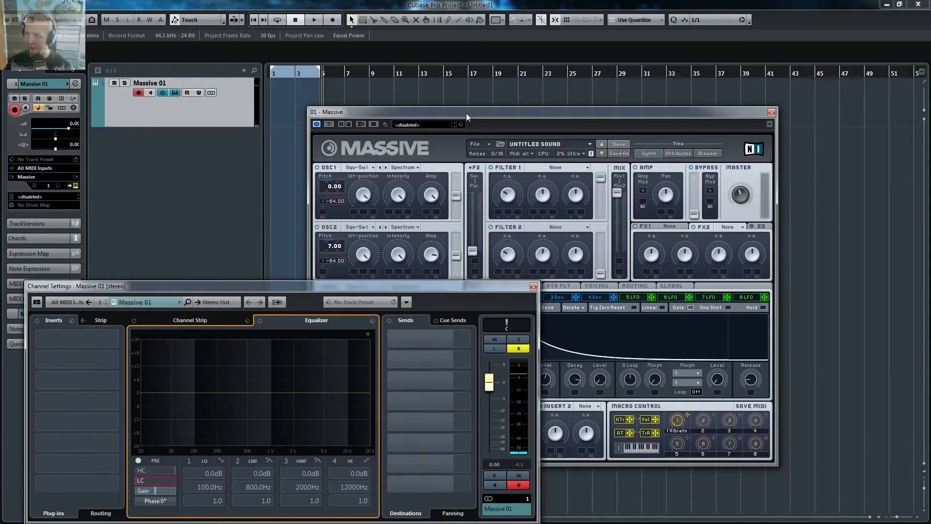
pyautogui.moveTo(466, 113); pyautogui.dragTo(609, 29)
pyautogui.click(279, 286)
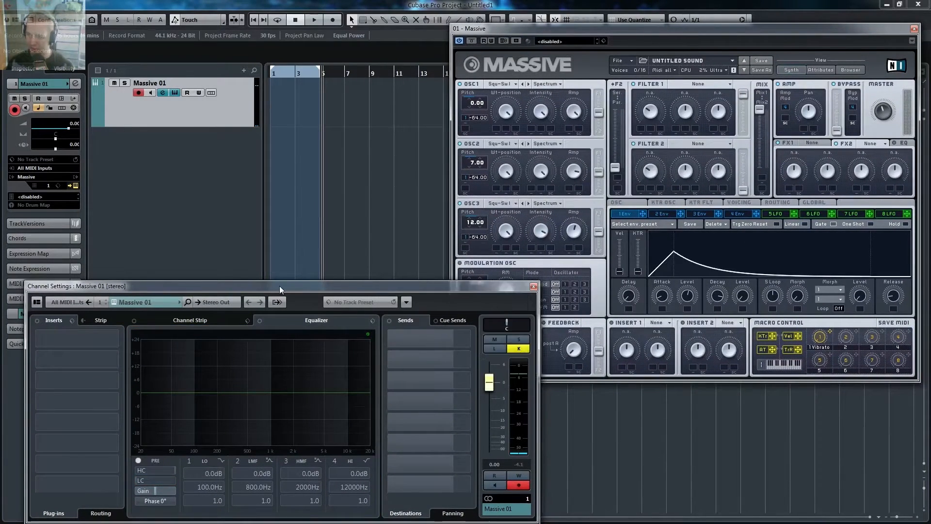
pyautogui.moveTo(280, 286); pyautogui.dragTo(264, 284)
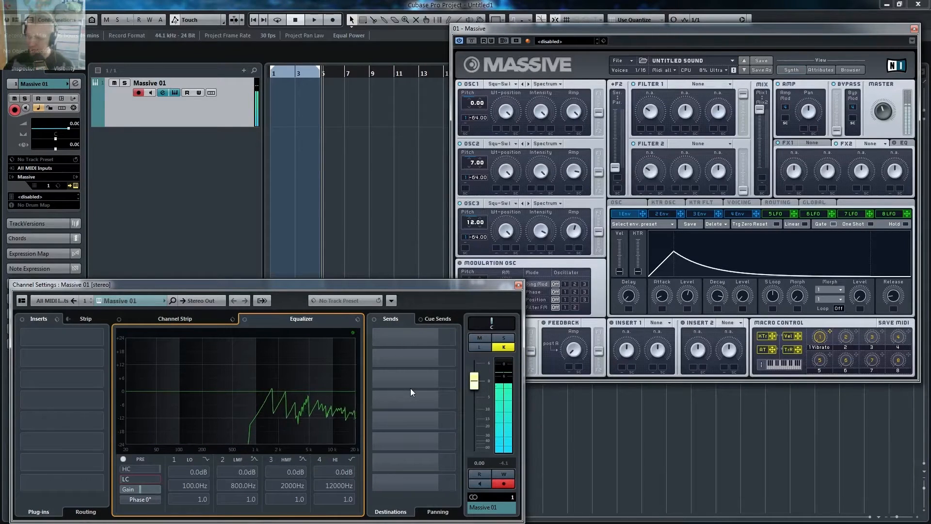
# Load Reverb as Massive's first effect and Delay Synced as its second effect
pyautogui.click(611, 28)
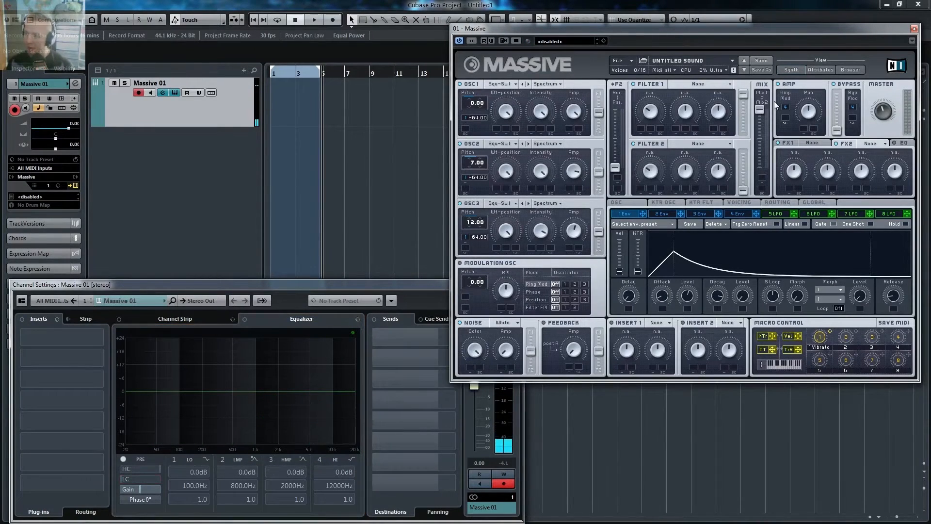
pyautogui.click(819, 143)
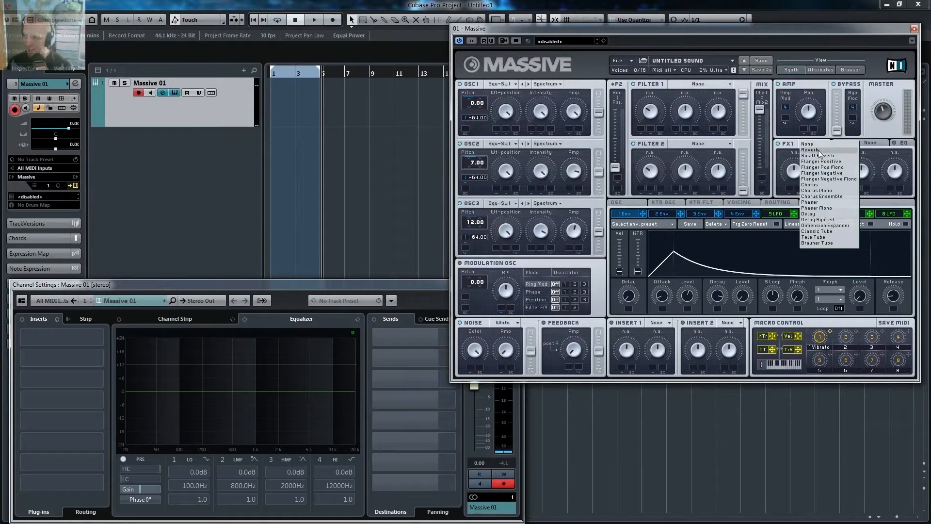
pyautogui.click(814, 151)
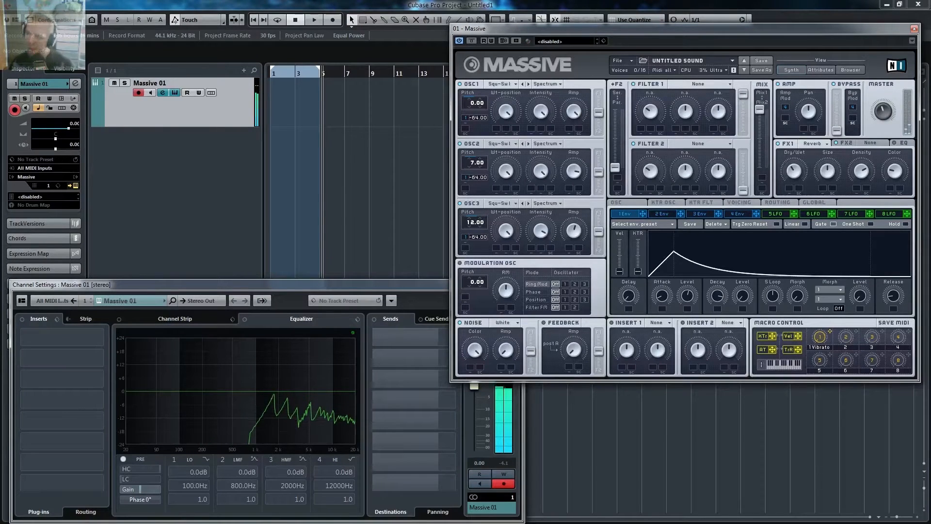
pyautogui.click(863, 144)
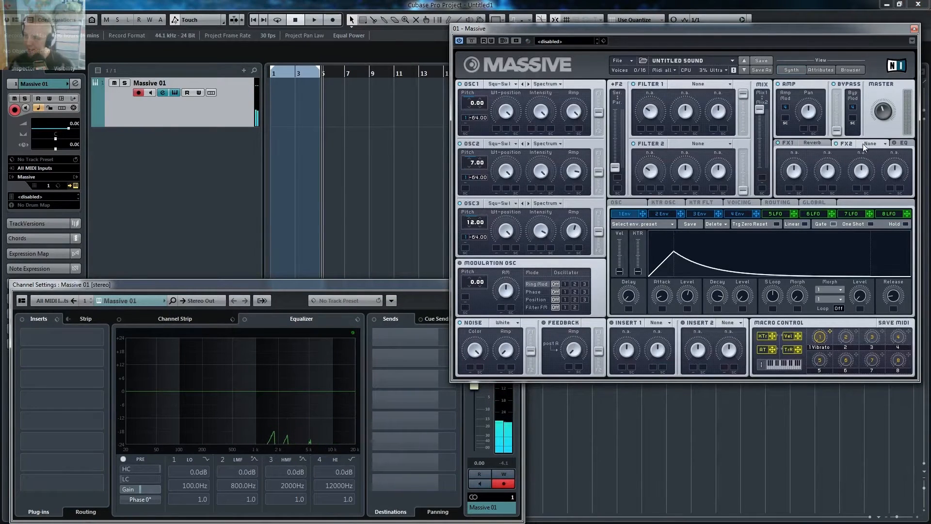
pyautogui.click(863, 144)
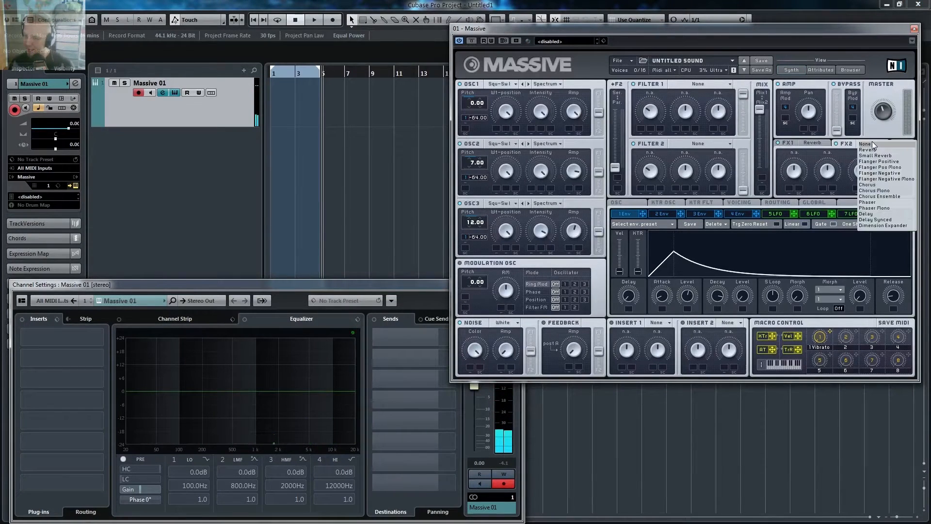
pyautogui.click(878, 219)
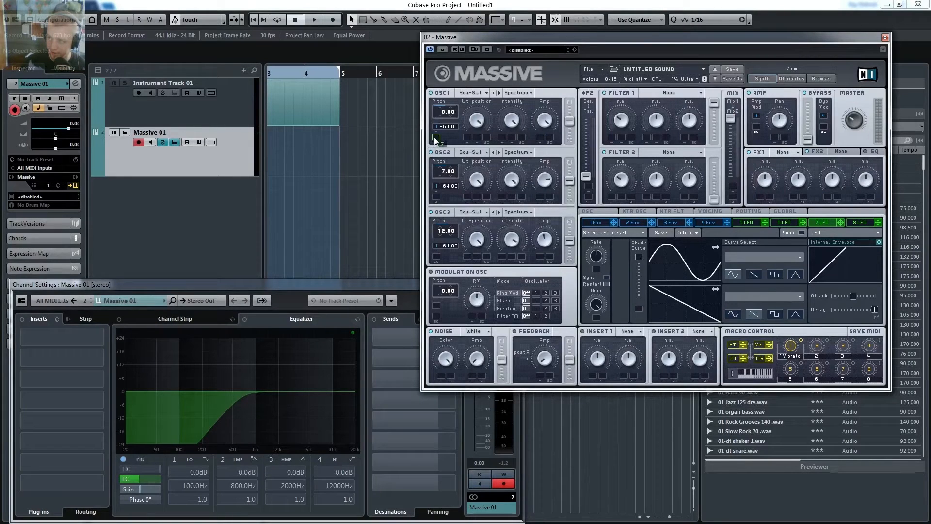
# Modulate the pitch of all three oscillators with LFO 7 by 12.00 and give the LFO a square wave
pyautogui.moveTo(436, 140); pyautogui.dragTo(436, 139)
pyautogui.moveTo(840, 222); pyautogui.dragTo(439, 201)
pyautogui.moveTo(840, 223); pyautogui.dragTo(439, 258)
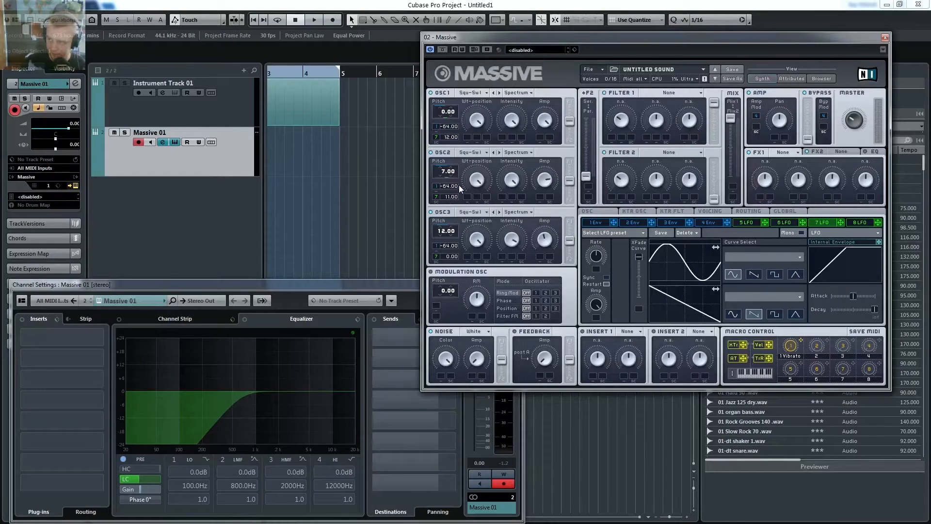
pyautogui.moveTo(459, 185); pyautogui.dragTo(459, 185)
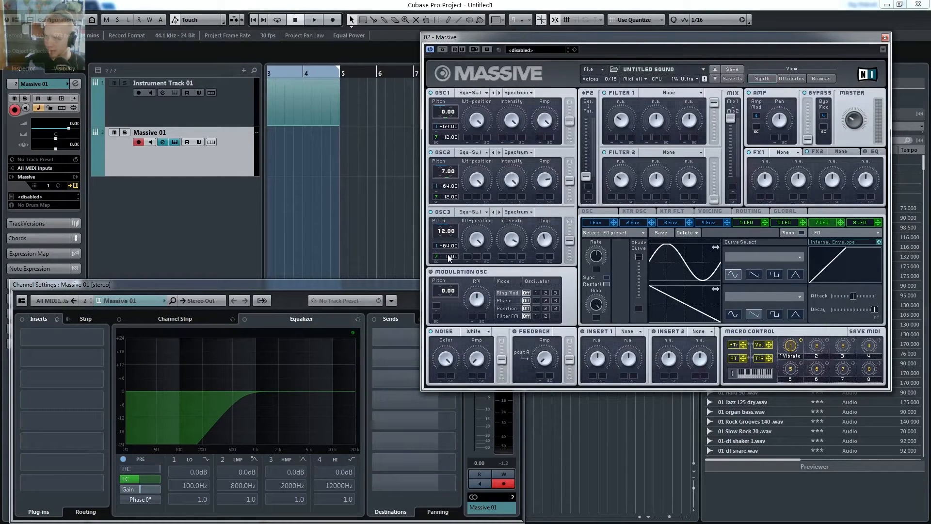
pyautogui.moveTo(448, 257); pyautogui.dragTo(455, 250)
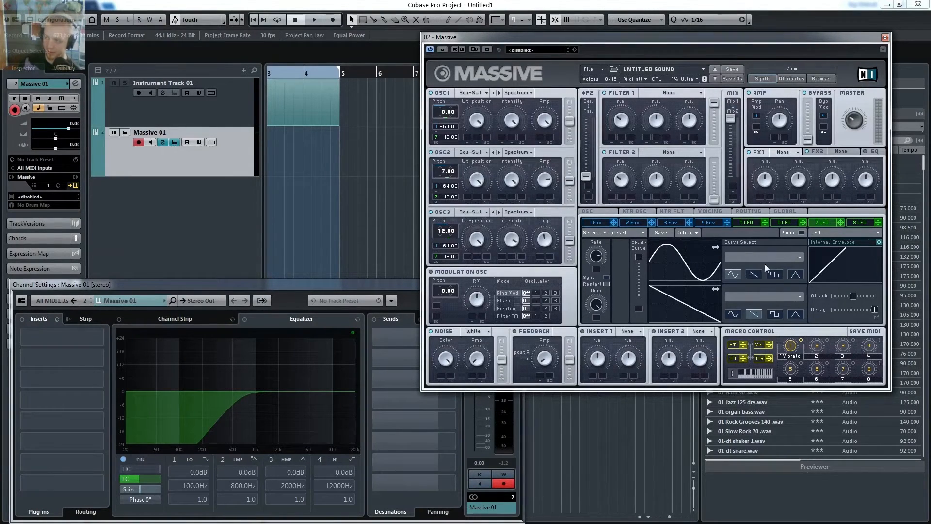
pyautogui.click(775, 274)
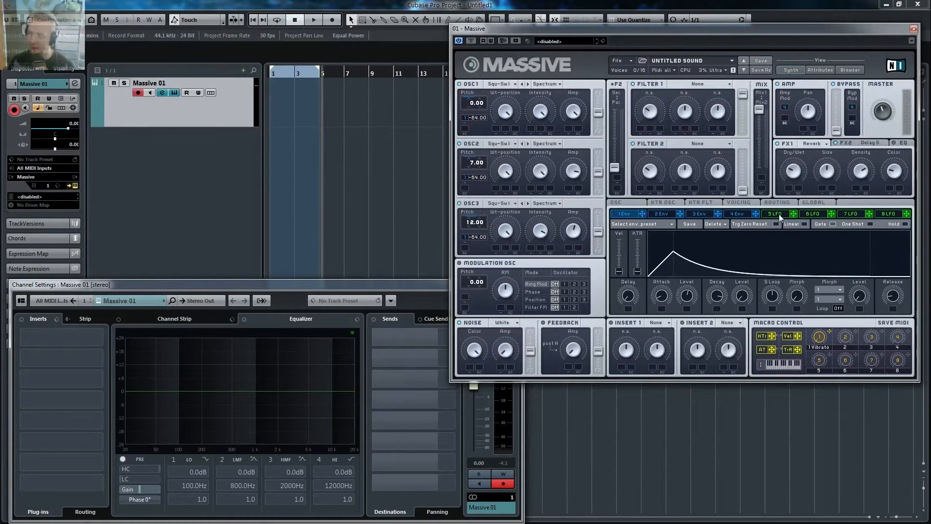
# Assign LFO 5 to the amp modulation and set the LFO's upper curve to a square wave
pyautogui.click(776, 213)
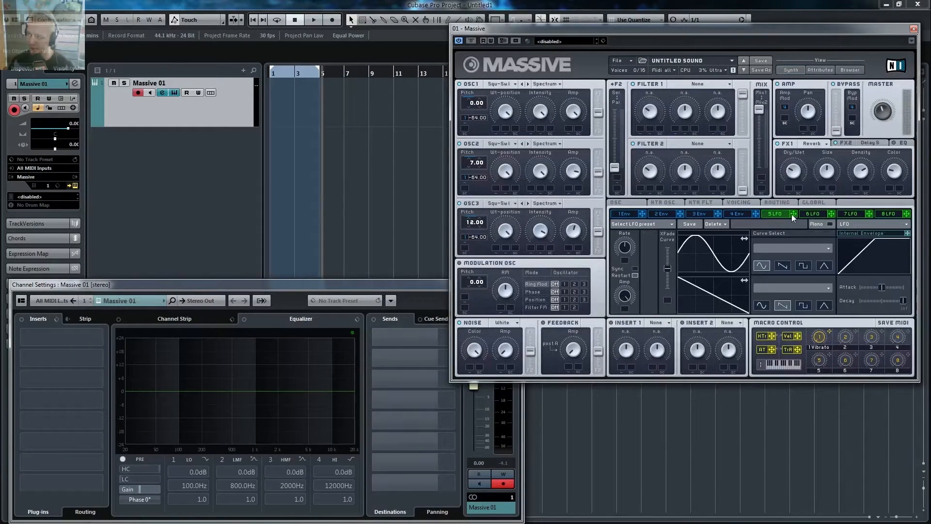
pyautogui.moveTo(785, 122); pyautogui.dragTo(784, 122)
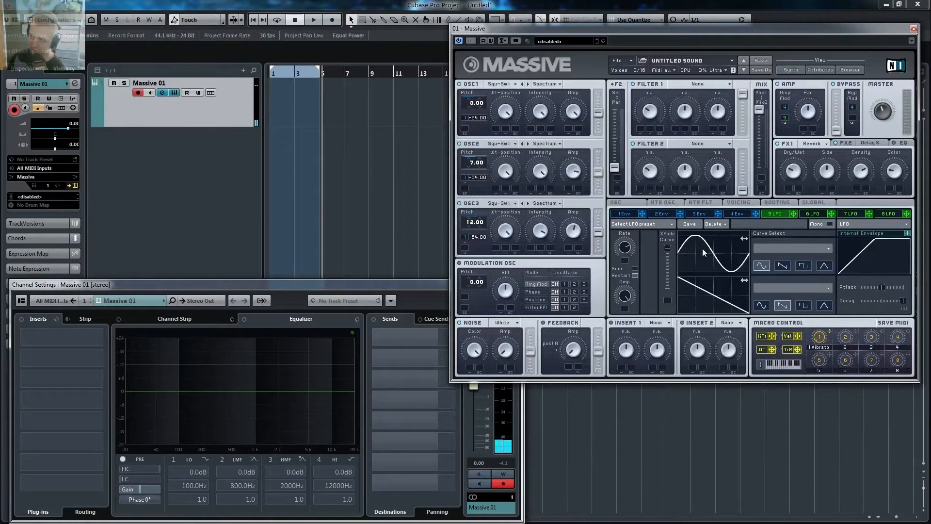
pyautogui.click(805, 265)
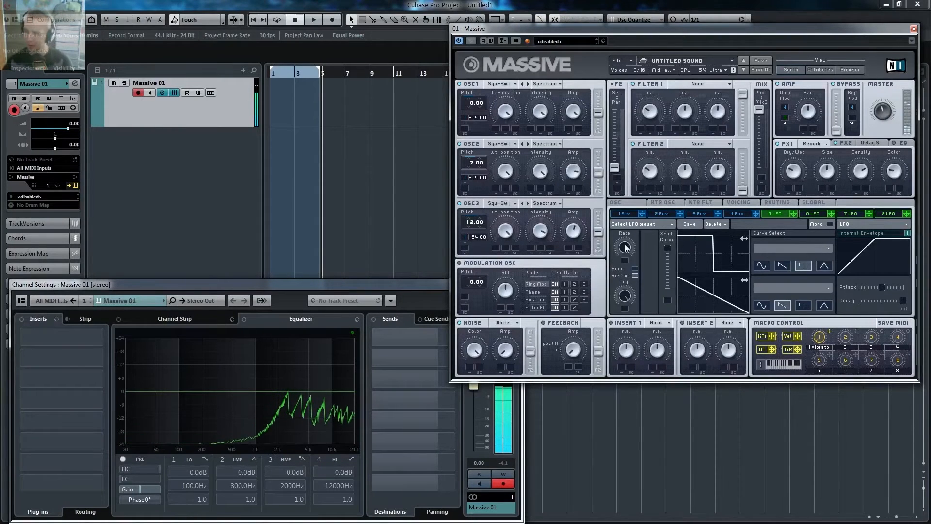
# Modulate the amp's pan with LFO 6 and bring Envelope 1 back into view
pyautogui.click(816, 213)
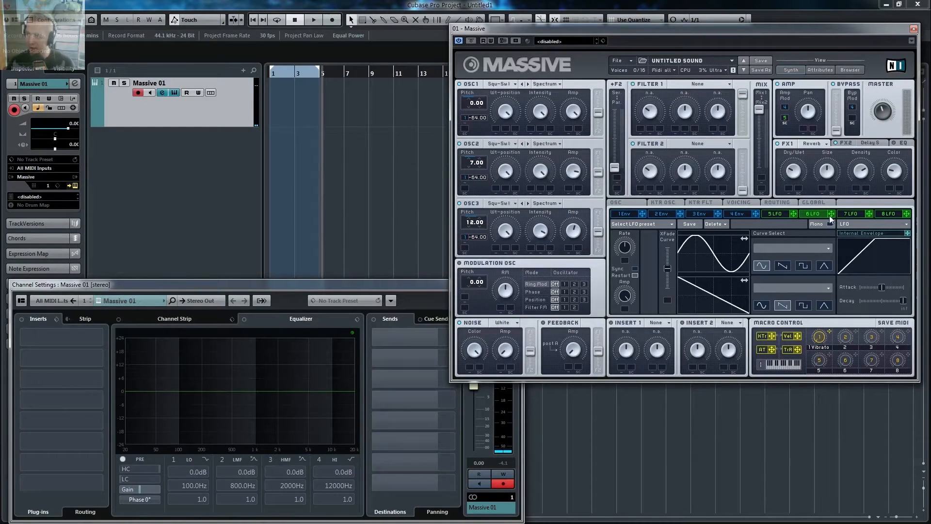
pyautogui.moveTo(829, 216); pyautogui.dragTo(809, 113)
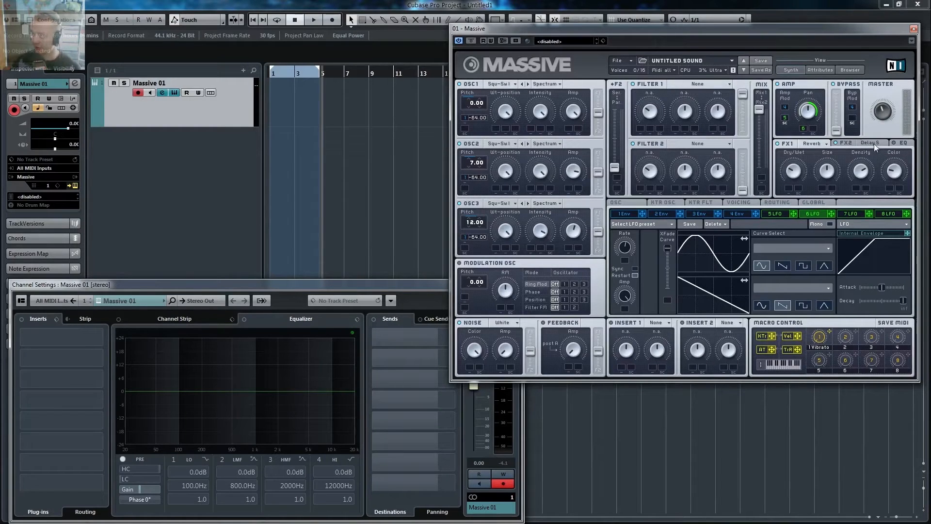
pyautogui.click(626, 213)
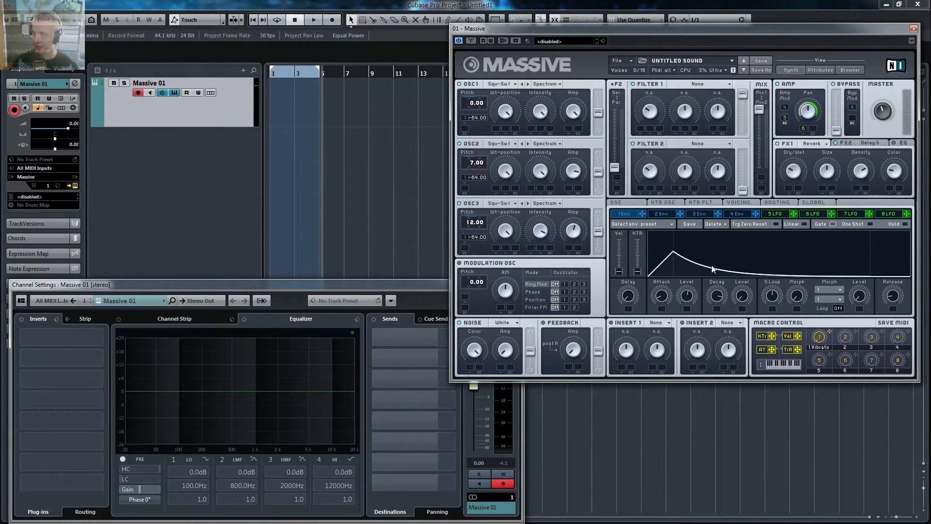
# Enable the low-cut filter on the Massive 01 channel and set it to about 475 Hz
pyautogui.click(356, 290)
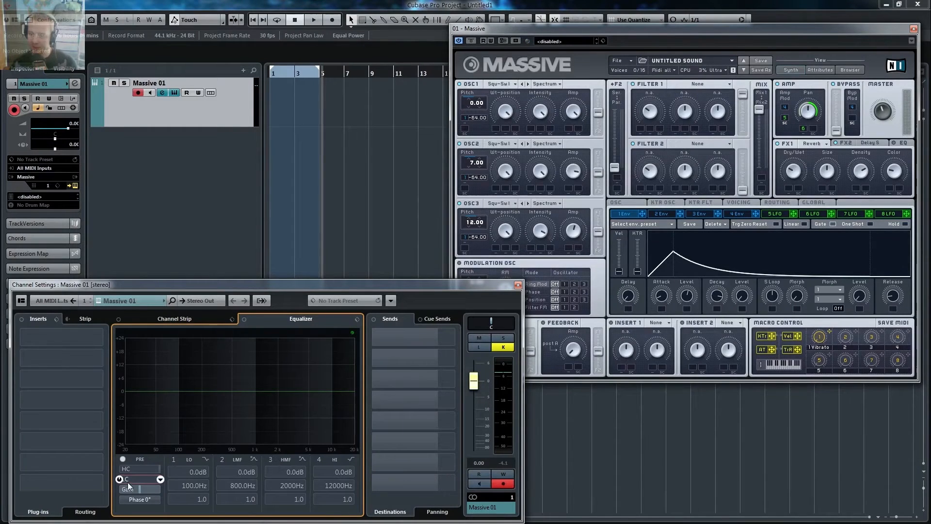
pyautogui.moveTo(140, 479); pyautogui.dragTo(145, 455)
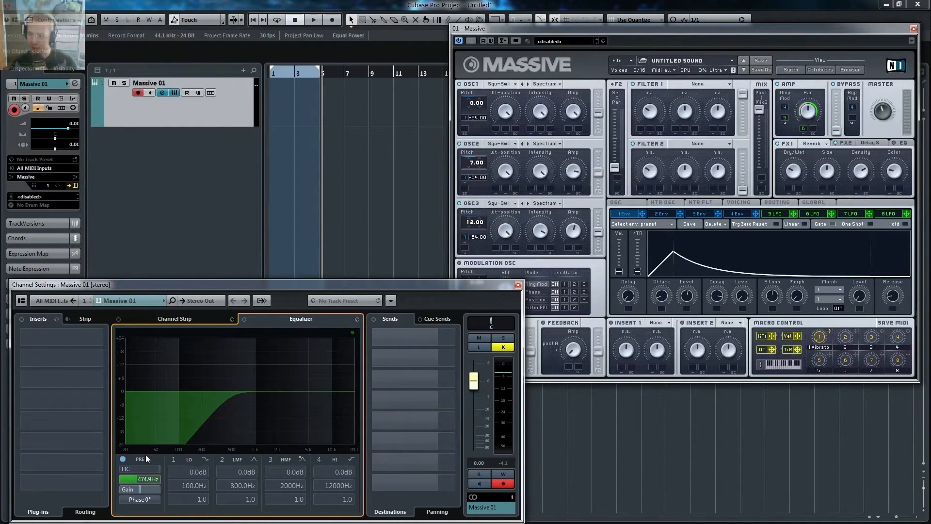
pyautogui.moveTo(385, 407)
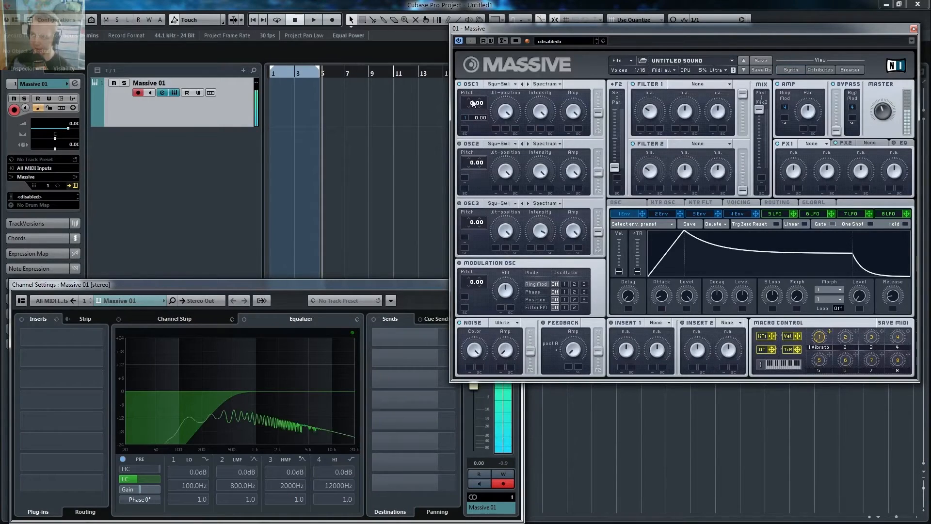
# Set oscillator 1's Envelope 1 pitch modulation to 64.00 and lower the envelope's decay level to zero
pyautogui.moveTo(466, 116); pyautogui.dragTo(481, 41)
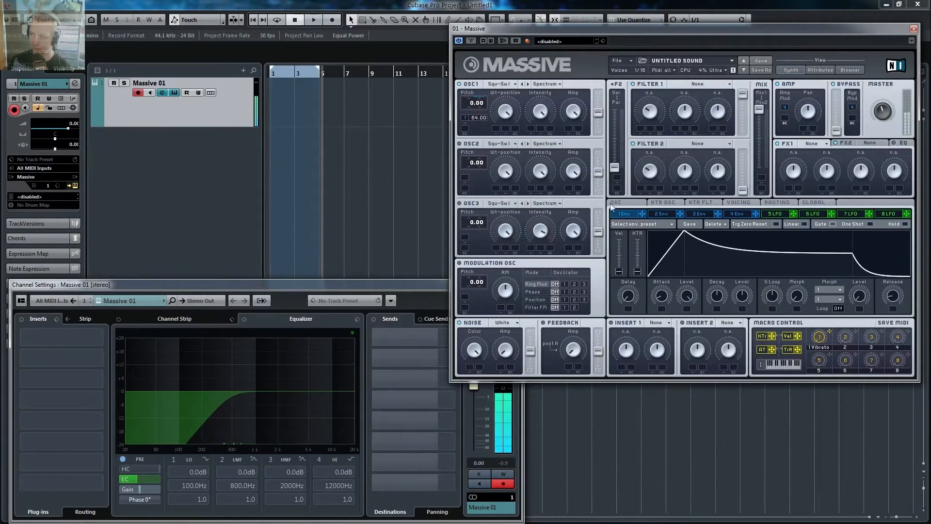
pyautogui.moveTo(743, 295); pyautogui.dragTo(745, 347)
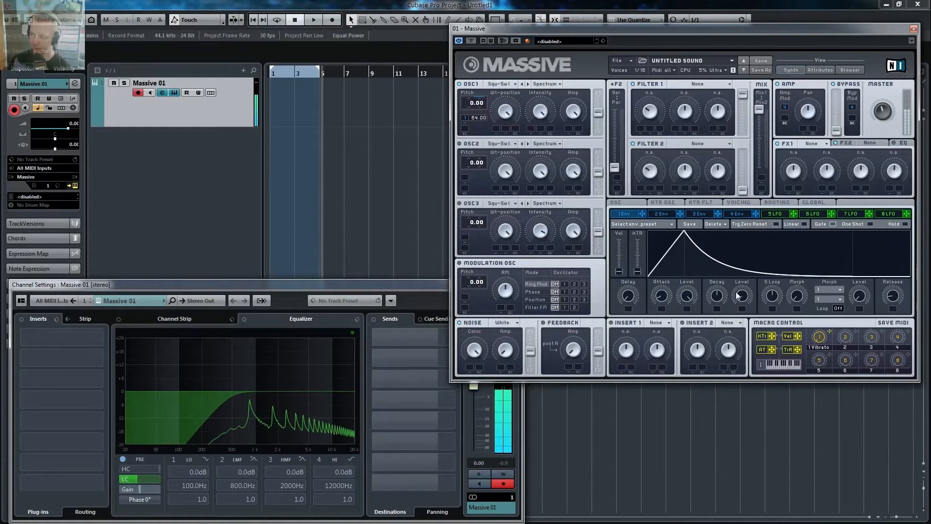
# Lengthen Envelope 1's decay and set the Envelope 1 pitch modulation of oscillators 2 and 3 to 64.00
pyautogui.moveTo(719, 295); pyautogui.dragTo(720, 266)
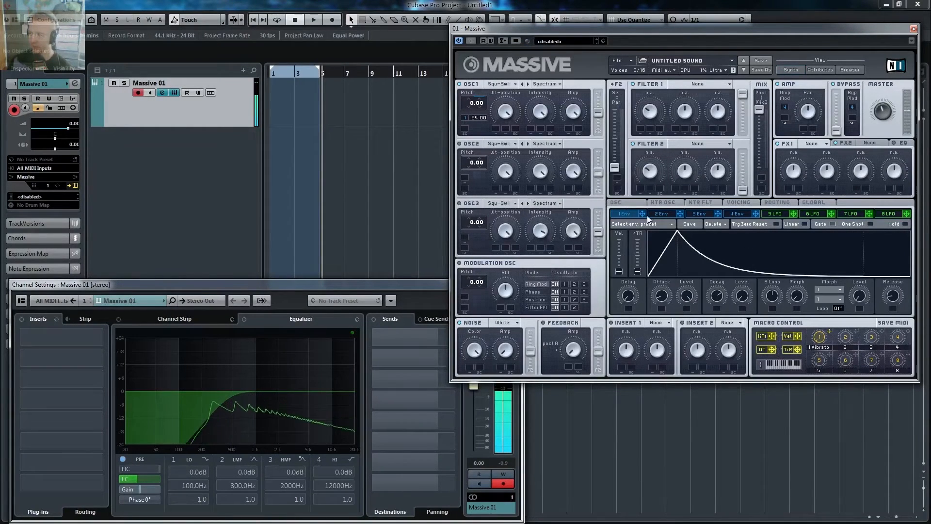
pyautogui.moveTo(464, 180); pyautogui.dragTo(466, 176)
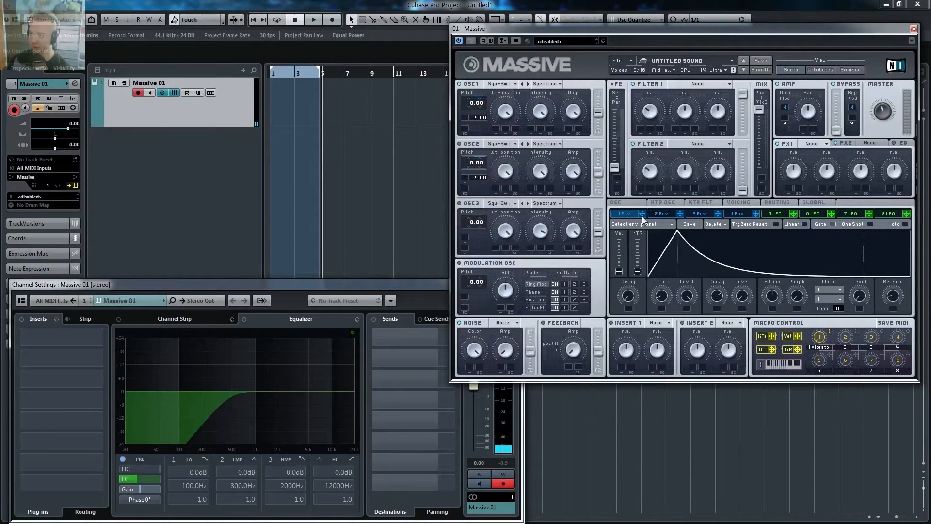
pyautogui.moveTo(518, 234); pyautogui.dragTo(468, 237)
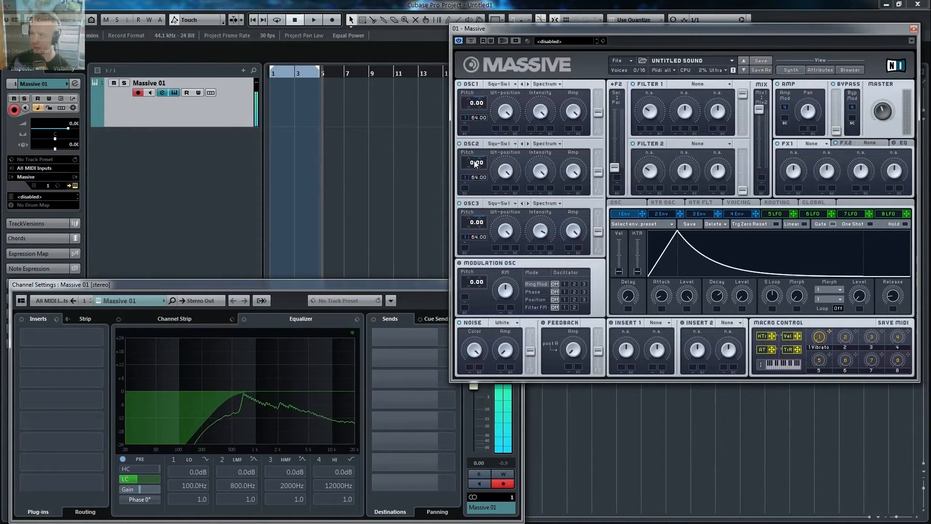
# Set oscillator 2's pitch to 7.00 and oscillator 3's pitch to 12.00, and adjust Envelope 1's attack level
pyautogui.moveTo(470, 164); pyautogui.dragTo(477, 156)
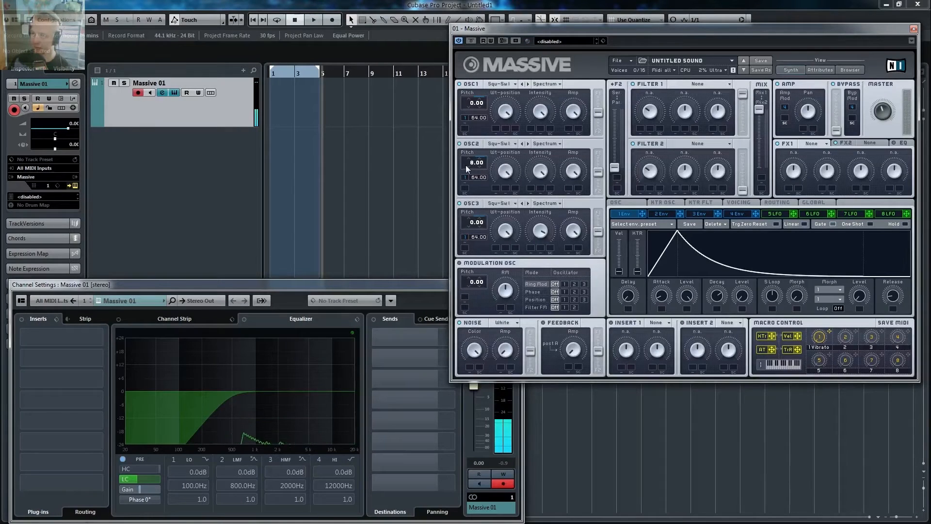
pyautogui.click(468, 167)
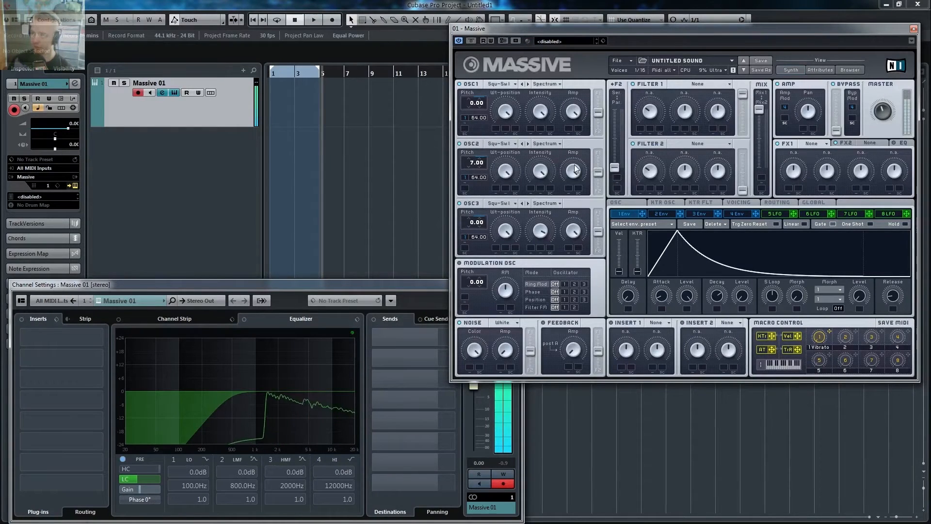
pyautogui.moveTo(472, 227); pyautogui.dragTo(479, 210)
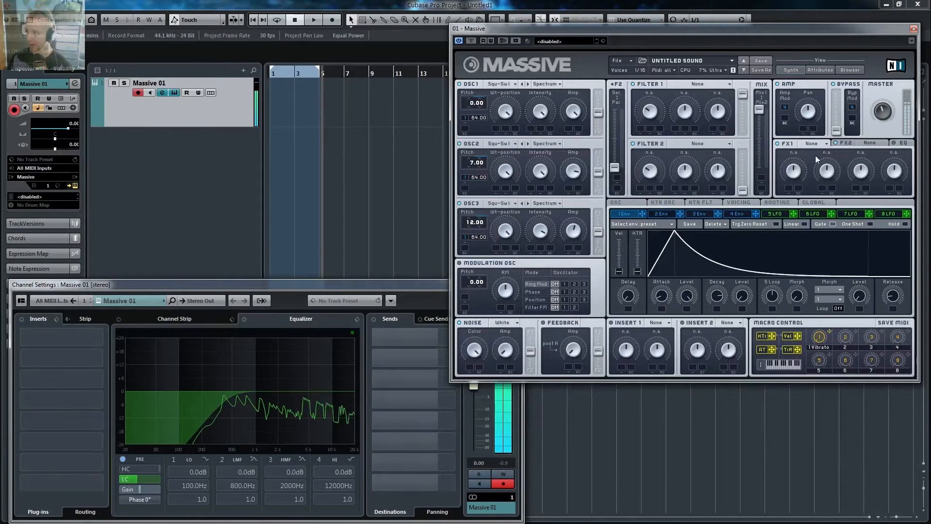
pyautogui.moveTo(686, 297)
pyautogui.mouseDown()
pyautogui.moveTo(687, 306)
pyautogui.moveTo(696, 292)
pyautogui.mouseUp()
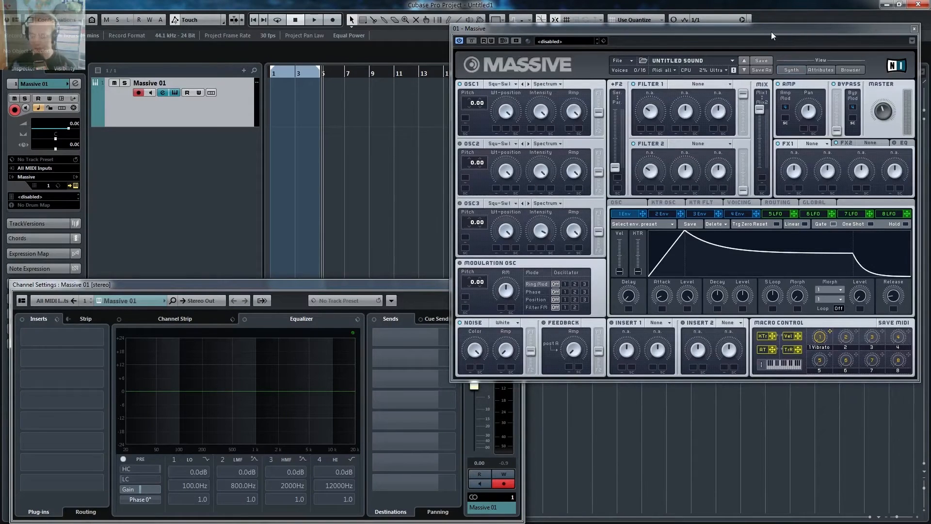
# Reset Massive to a new, untitled sound
pyautogui.click(307, 288)
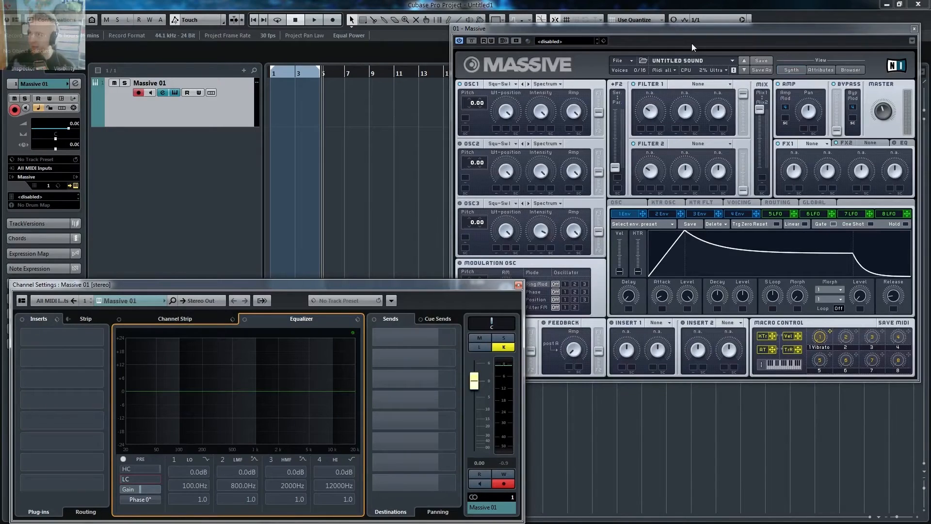
pyautogui.click(677, 36)
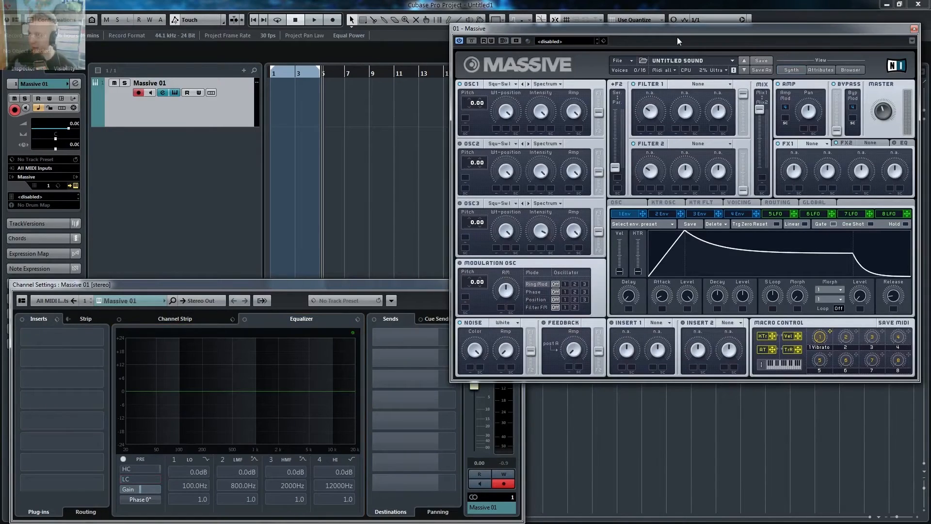
pyautogui.click(632, 60)
pyautogui.click(633, 65)
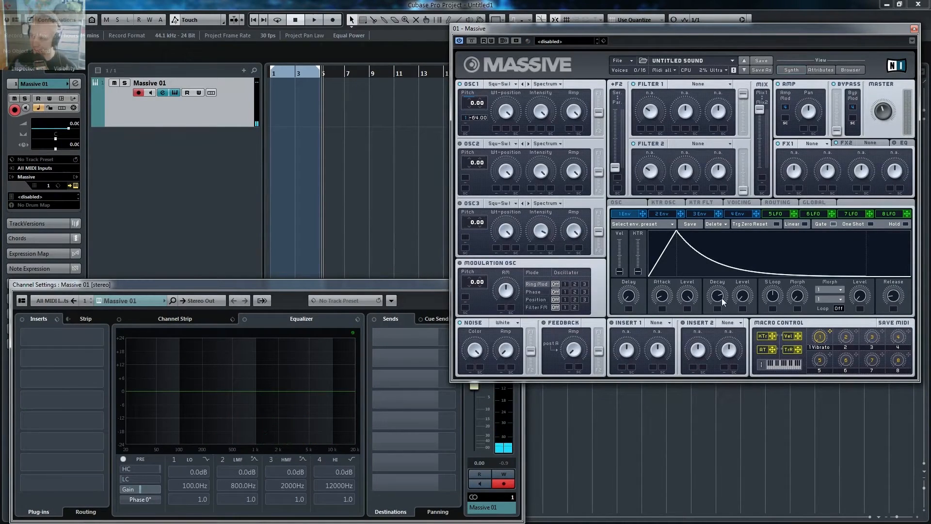
# Lengthen Envelope 1's decay slightly, then load Reverb in FX1 and adjust its Color
pyautogui.moveTo(722, 301); pyautogui.dragTo(719, 295)
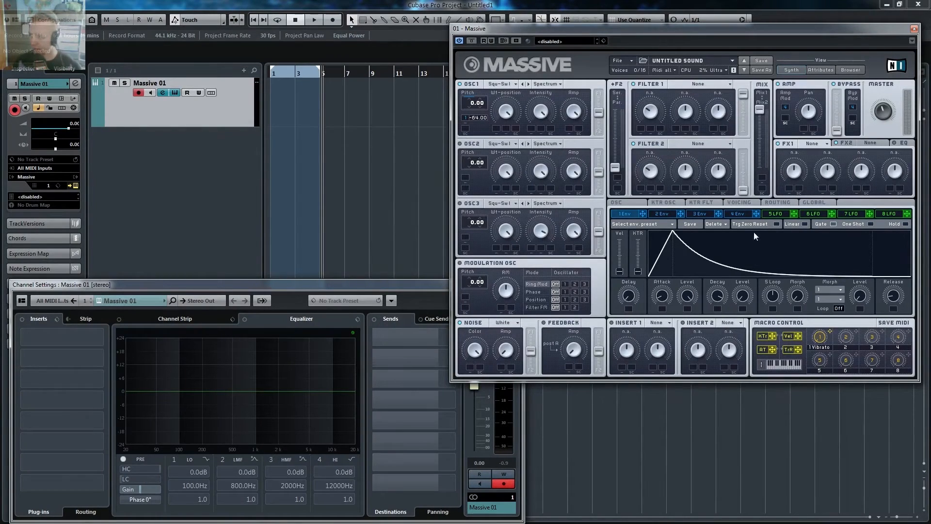
pyautogui.click(818, 143)
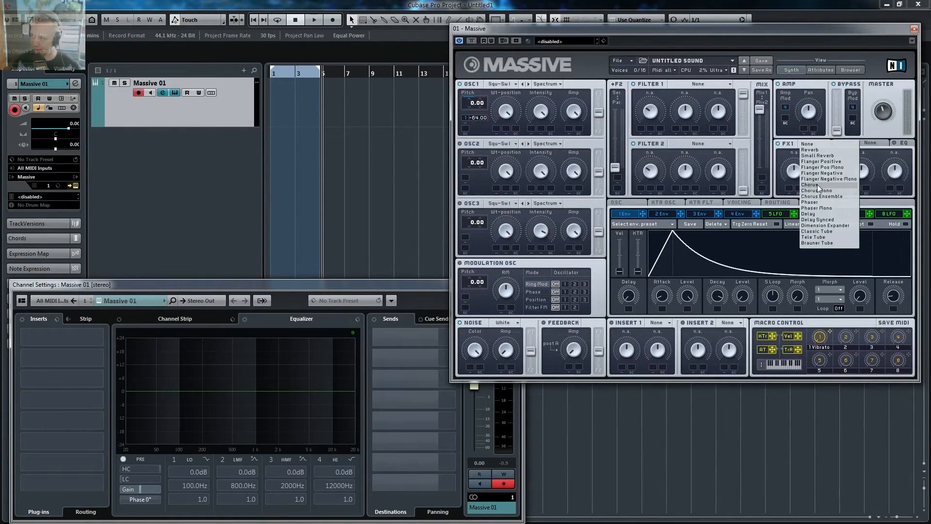
pyautogui.click(819, 150)
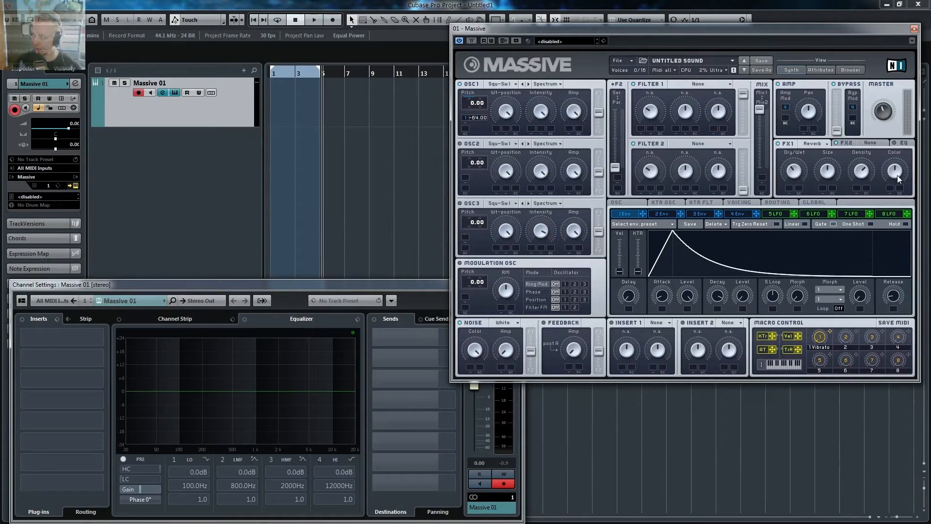
pyautogui.moveTo(895, 185); pyautogui.dragTo(895, 188)
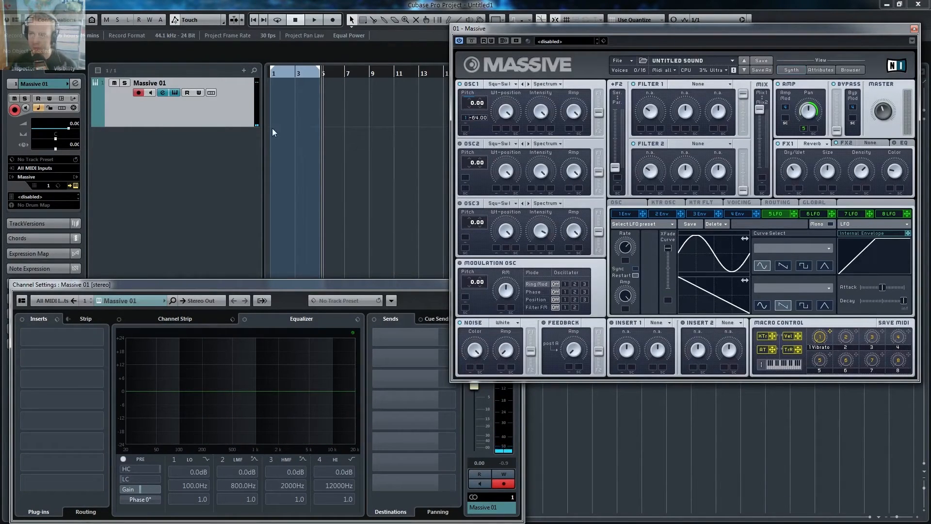
# Start another new sound, set its pitchbend range to 24.00 up and -24.00 down, and close the synth window
pyautogui.click(619, 62)
pyautogui.click(623, 69)
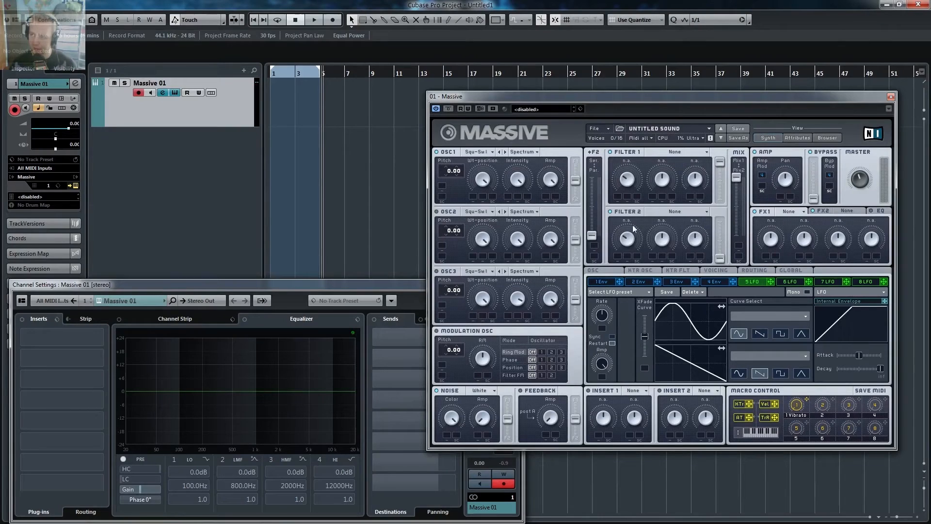
pyautogui.click(606, 272)
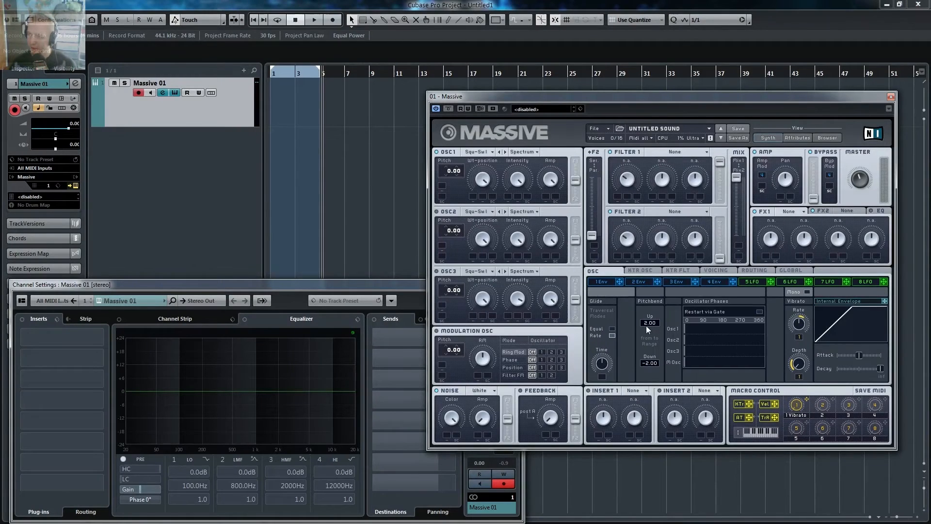
pyautogui.moveTo(644, 324); pyautogui.dragTo(644, 276)
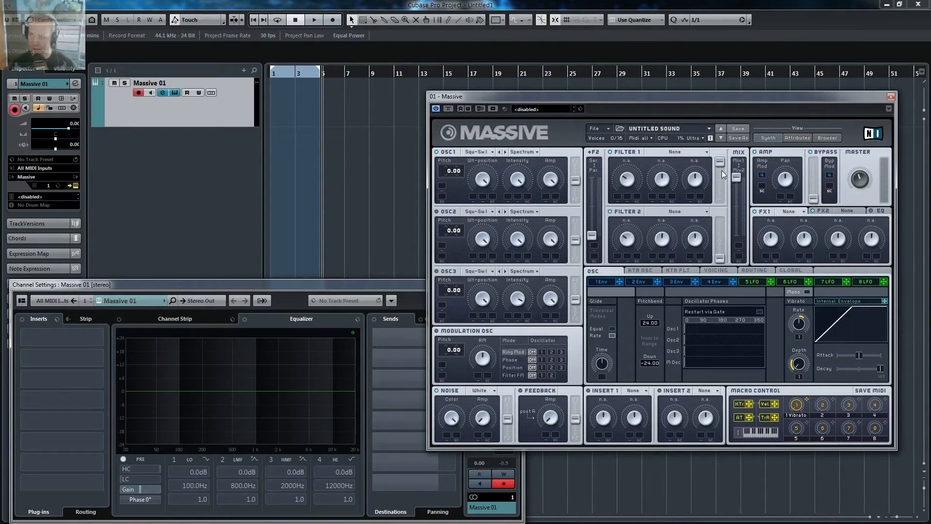
pyautogui.click(891, 98)
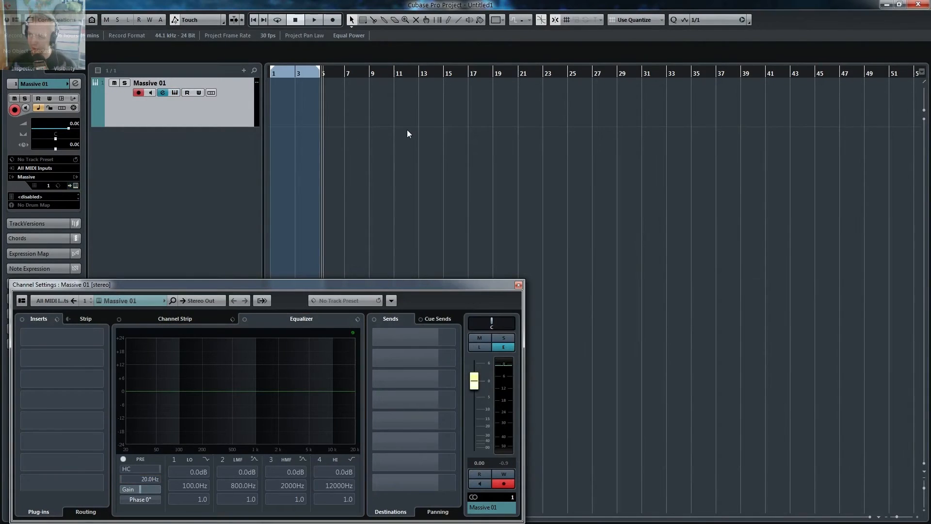
# Draw a MIDI part from bar 1 to bar 5 on the Massive 01 track and open it in the Key Editor without the channel settings
pyautogui.press('h')
pyautogui.press('h')
pyautogui.press('h')
pyautogui.press('h')
pyautogui.press('h')
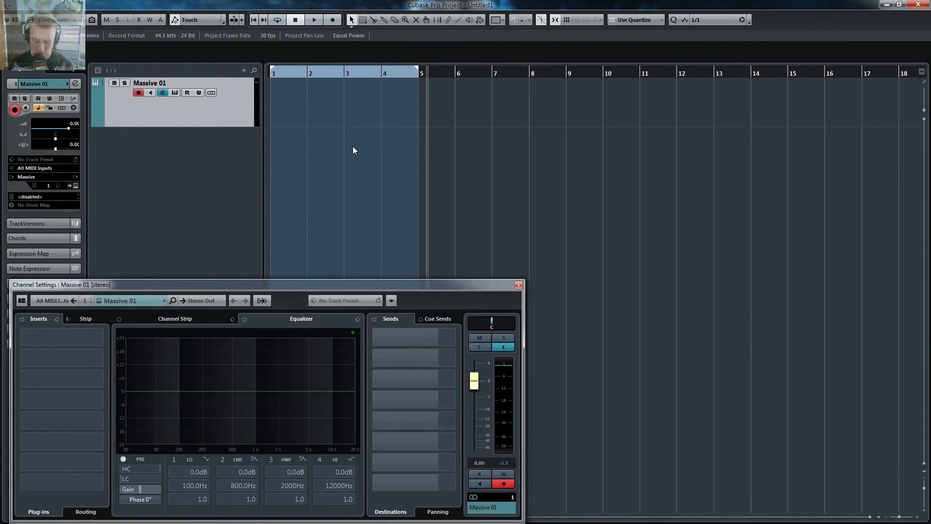
pyautogui.press('8')
pyautogui.moveTo(282, 104); pyautogui.dragTo(412, 94)
pyautogui.press('1')
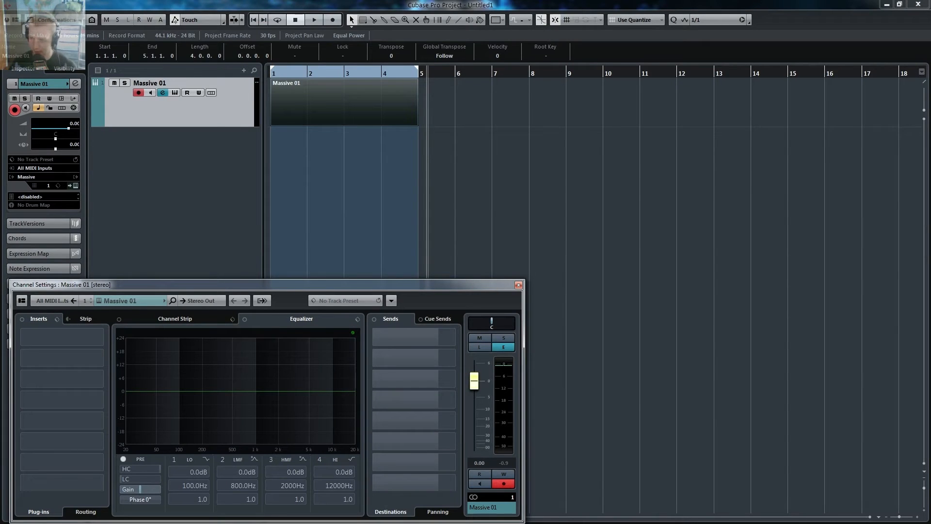
pyautogui.doubleClick(382, 120)
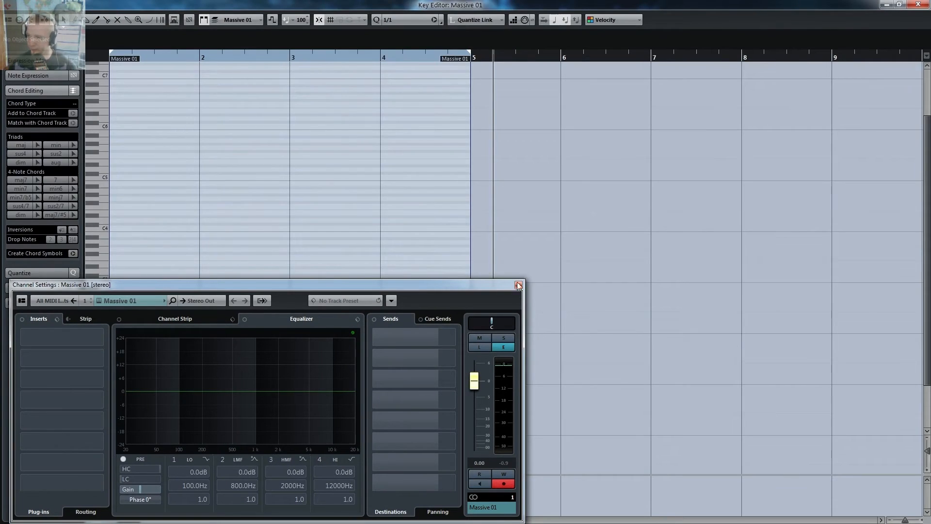
pyautogui.click(518, 286)
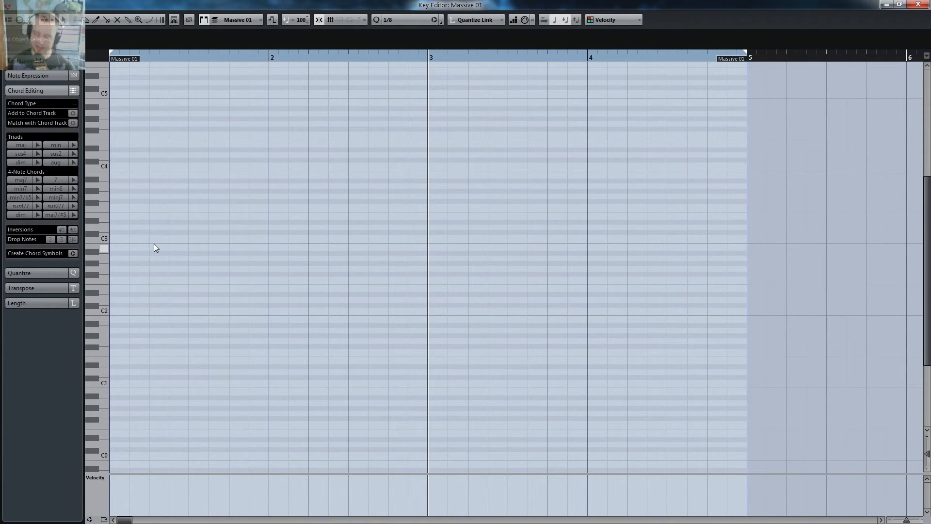
# Set the quantize to 1/16 and draw six C4 notes in bar 1 on sixteenths 1, 4, 7, 10, 13 and 15
pyautogui.hotkey('shift', 'h')
pyautogui.hotkey('shift', 'h')
pyautogui.hotkey('shift', 'h')
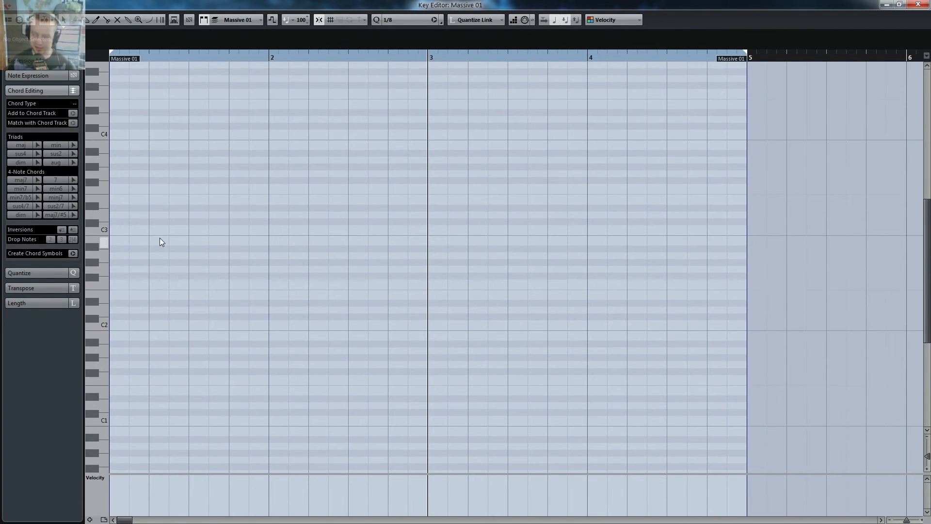
pyautogui.scroll(3, 167, 242)
pyautogui.press('8')
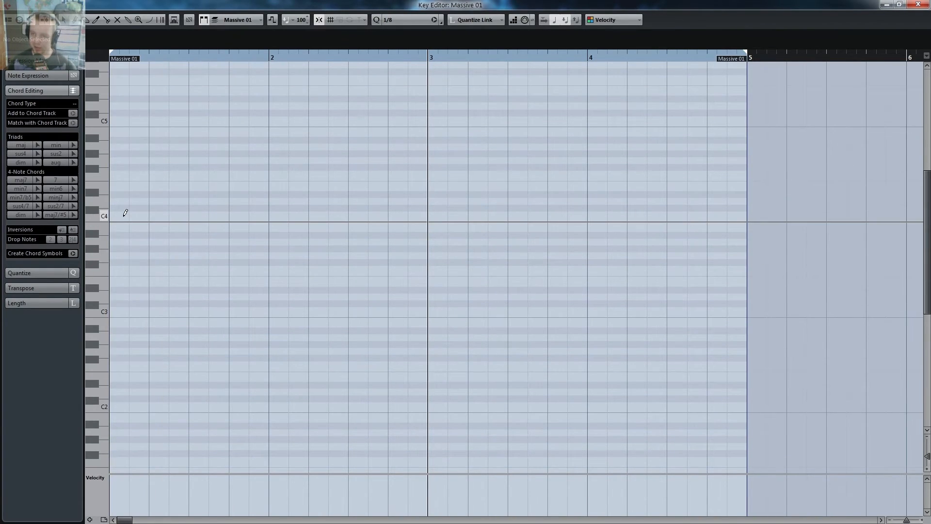
pyautogui.hotkey('alt', '5')
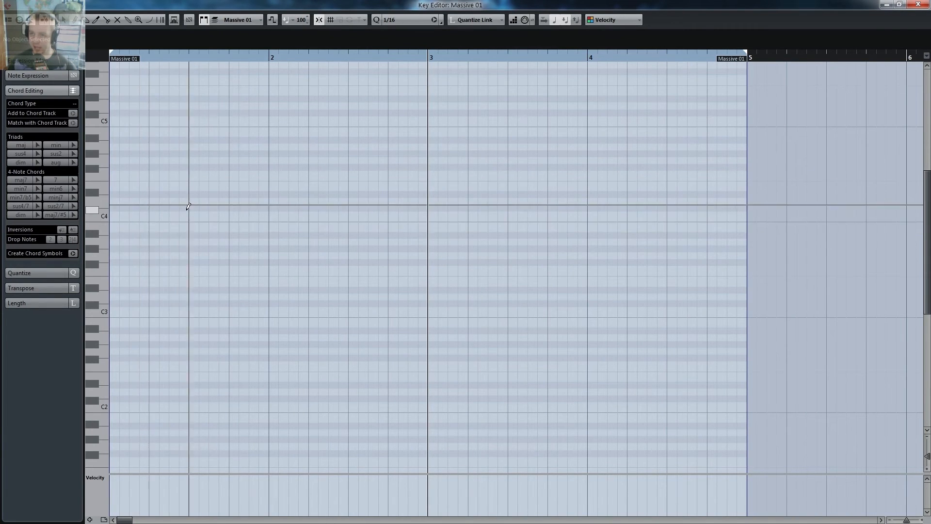
pyautogui.click(115, 215)
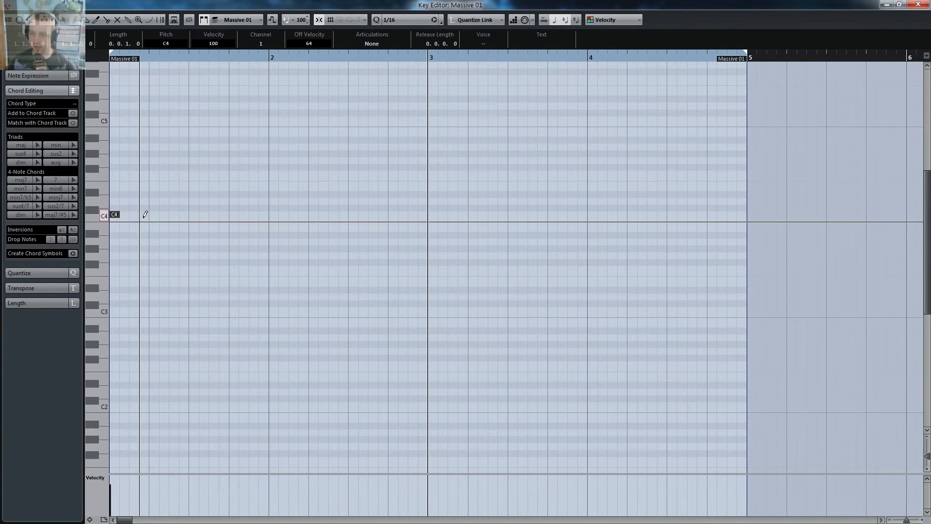
pyautogui.click(144, 214)
pyautogui.click(173, 214)
pyautogui.click(204, 214)
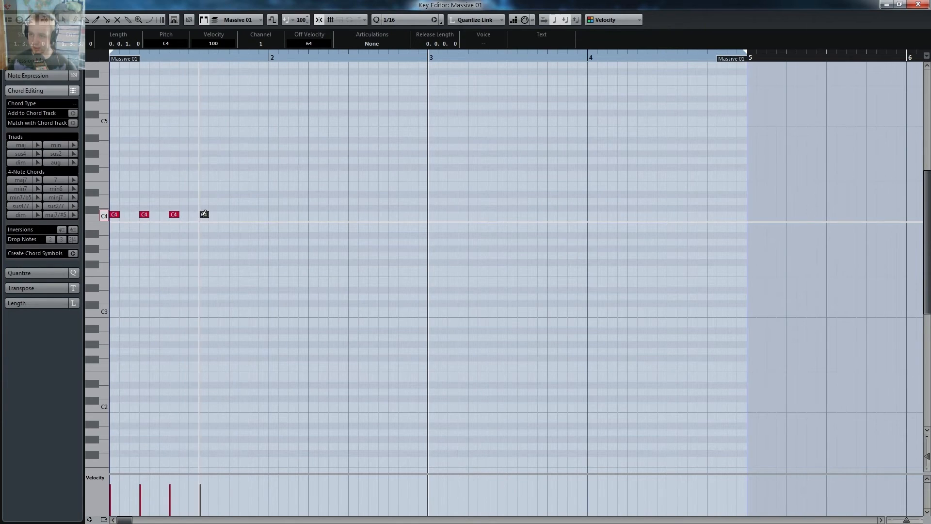
pyautogui.click(234, 214)
pyautogui.click(253, 215)
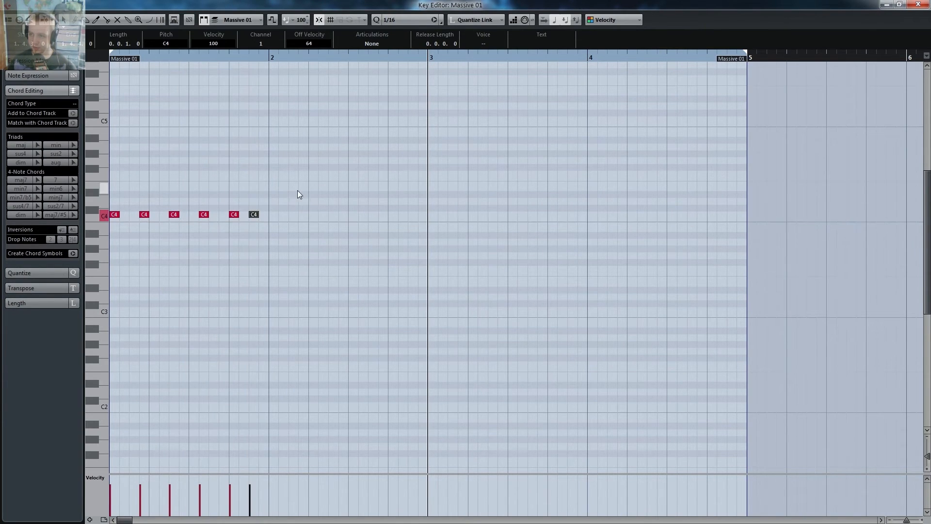
# Copy the six C4 notes of bar 1 to the starts of bars 2, 3 and 4 and play the pattern
pyautogui.moveTo(298, 190); pyautogui.dragTo(98, 257)
pyautogui.click(269, 56)
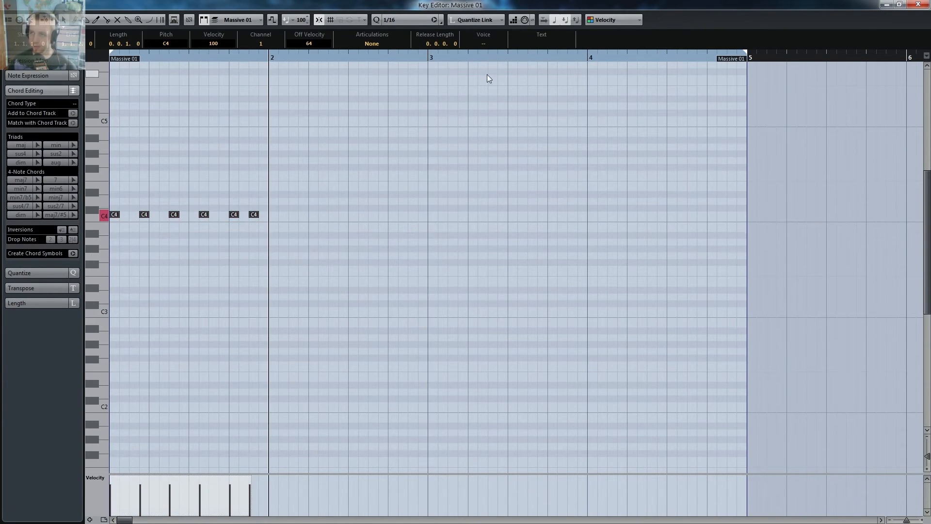
pyautogui.hotkey('alt', 'd')
pyautogui.click(429, 57)
pyautogui.hotkey('alt', 'd')
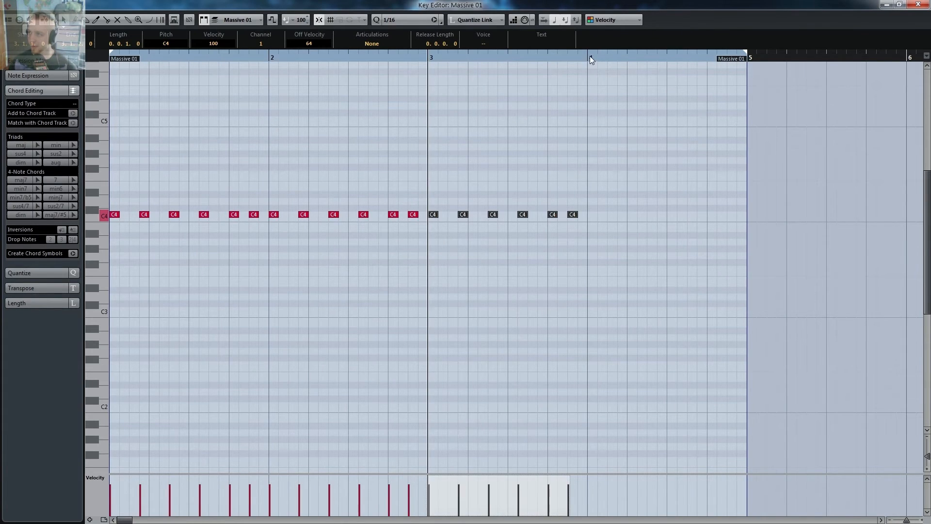
pyautogui.click(589, 56)
pyautogui.hotkey('alt', 'd')
pyautogui.click(488, 148)
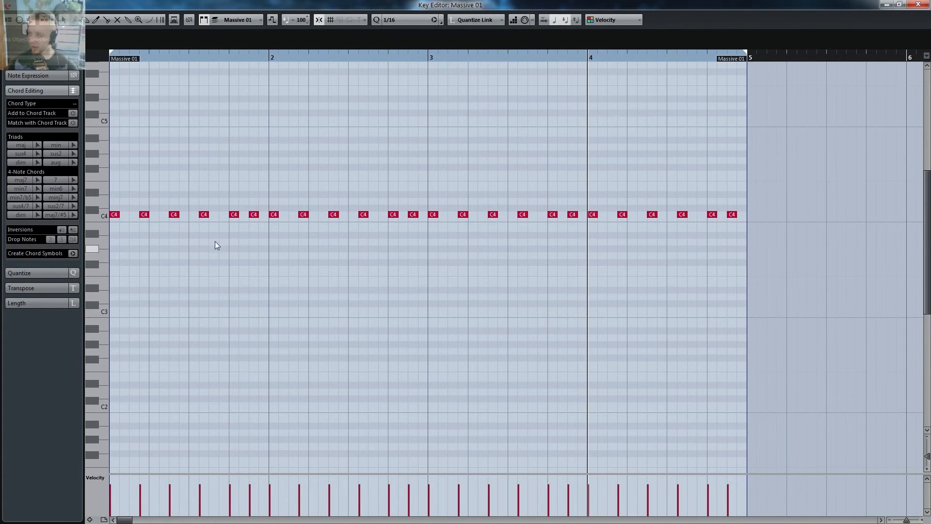
pyautogui.click(153, 58)
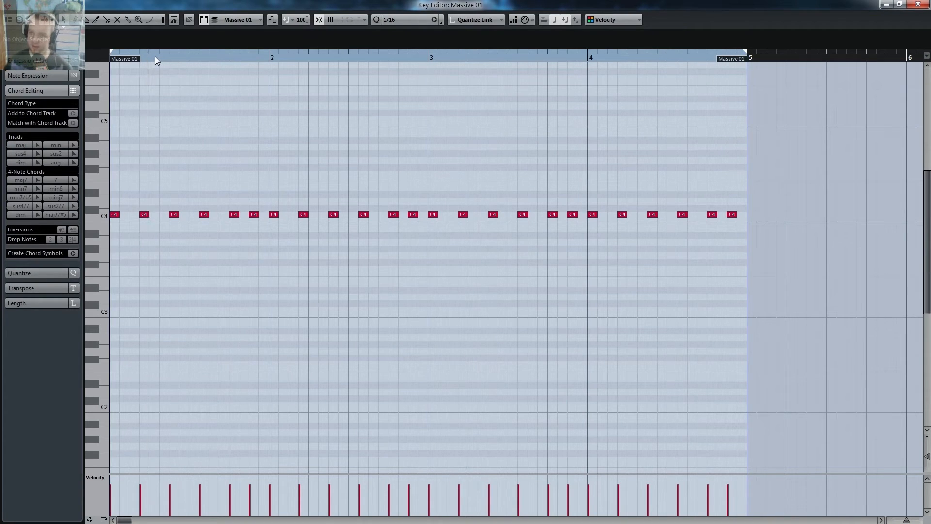
pyautogui.press('space')
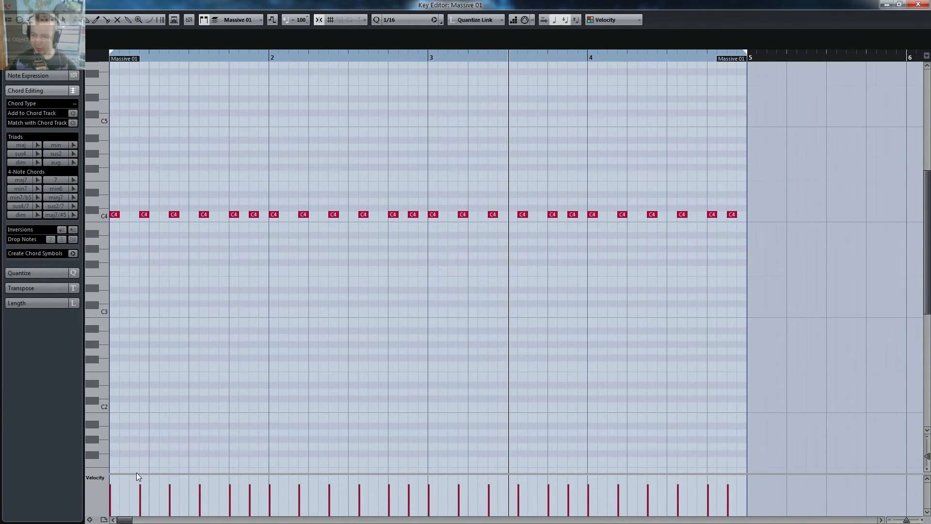
# Enlarge the controller lane below the notes and switch it from Velocity to Pitchbend
pyautogui.moveTo(135, 475); pyautogui.dragTo(152, 382)
pyautogui.click(103, 393)
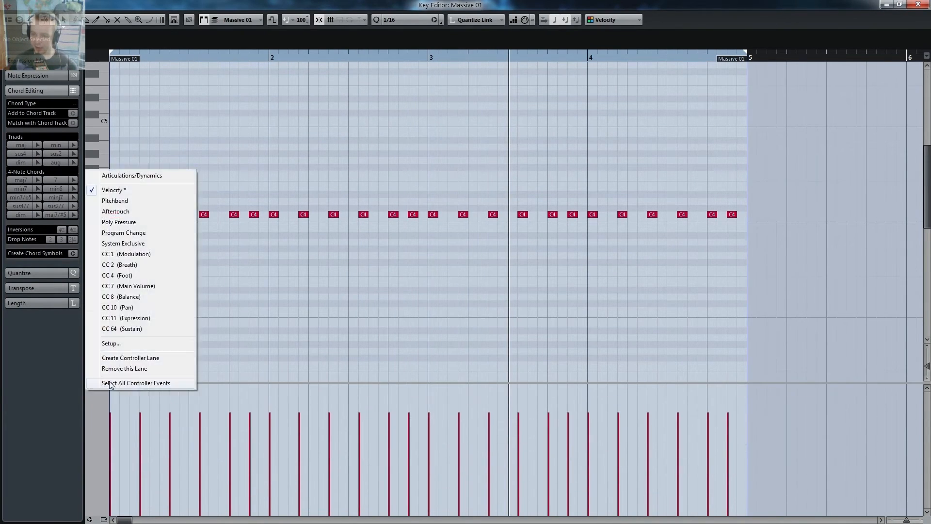
pyautogui.click(125, 200)
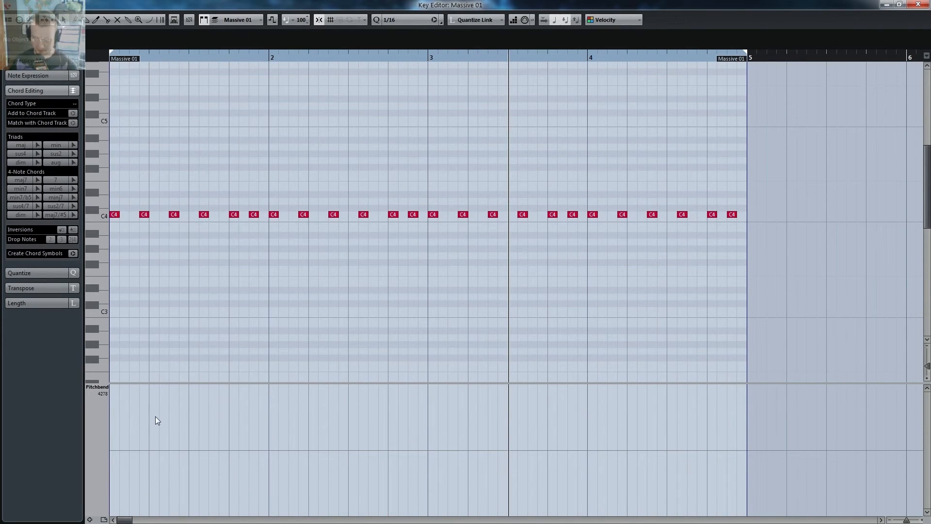
# Draw a rising parabolic pitchbend curve from the centre at bar 1 to the maximum at bar 5 and play the pattern
pyautogui.press('9')
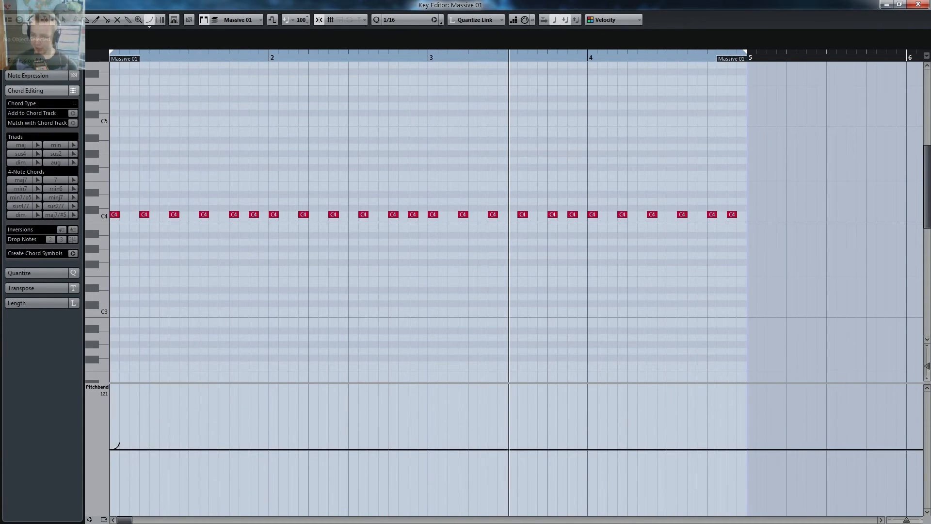
pyautogui.moveTo(115, 446)
pyautogui.mouseDown()
pyautogui.moveTo(709, 368)
pyautogui.moveTo(747, 343)
pyautogui.mouseUp()
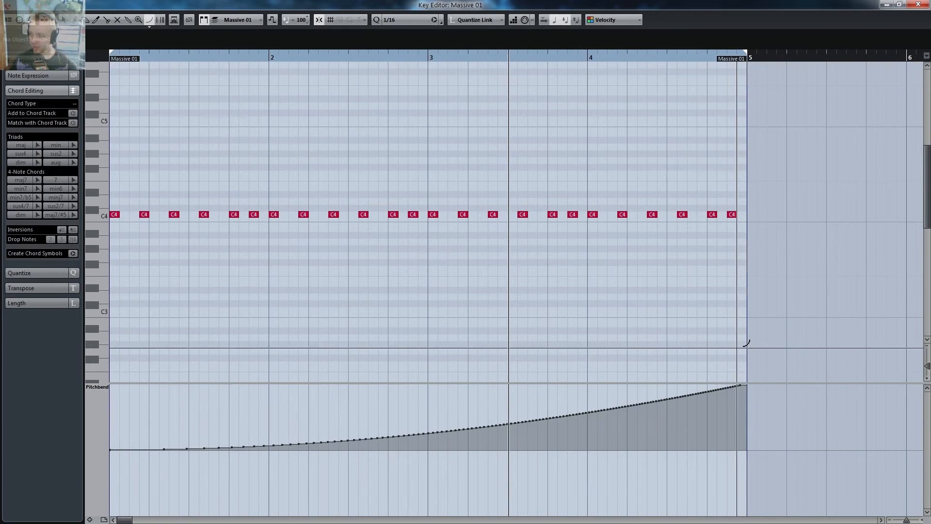
pyautogui.press('1')
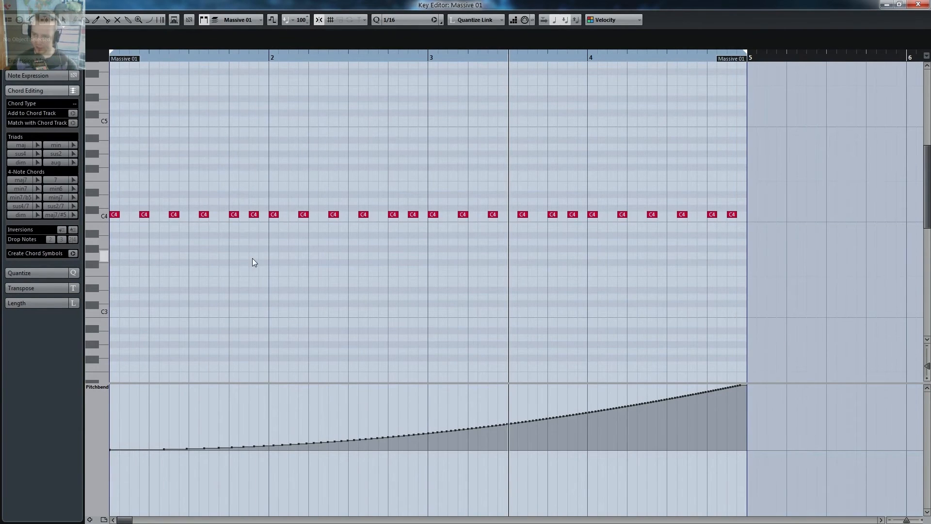
pyautogui.moveTo(153, 60)
pyautogui.mouseDown()
pyautogui.moveTo(111, 60)
pyautogui.moveTo(141, 59)
pyautogui.mouseUp()
pyautogui.press('.')
pyautogui.press('space')
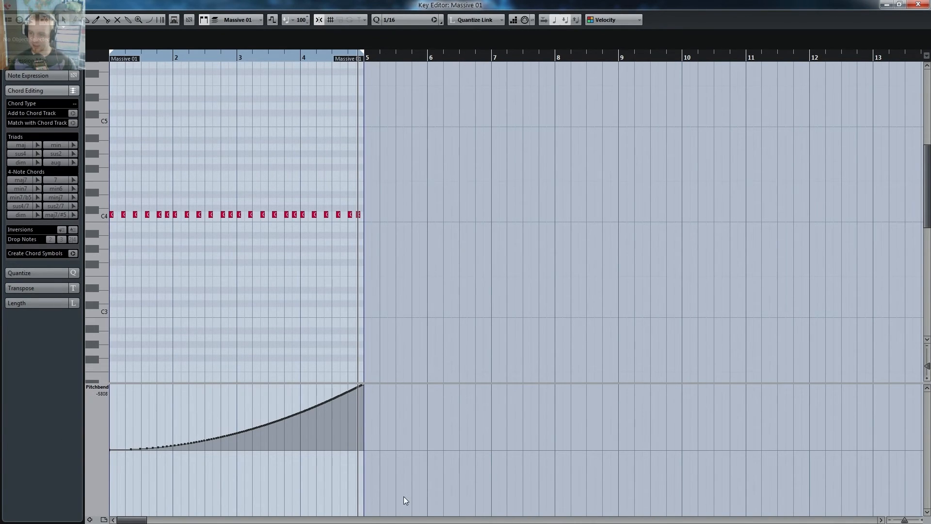
# Scale the whole pitchbend curve down so it ends at roughly 60 percent of the upward range, and play it
pyautogui.moveTo(403, 496); pyautogui.dragTo(106, 370)
pyautogui.moveTo(363, 387); pyautogui.dragTo(363, 410)
pyautogui.click(165, 62)
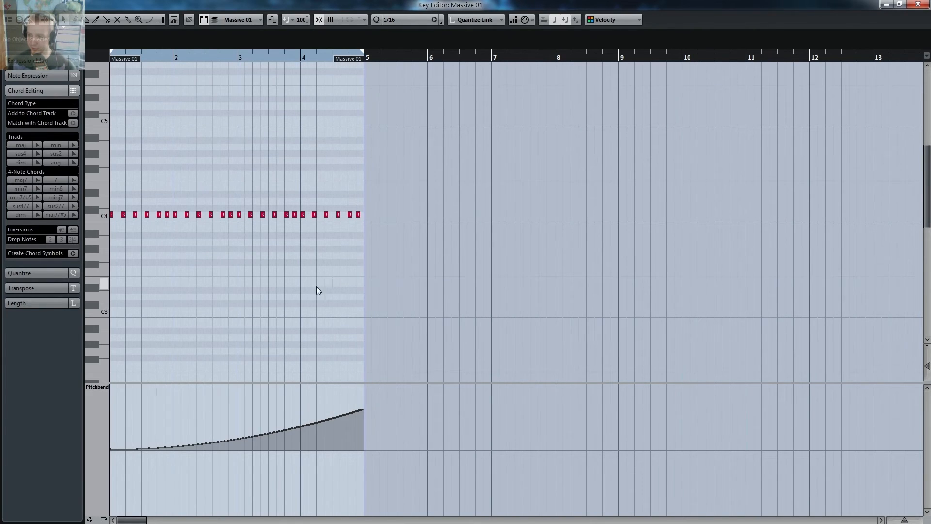
pyautogui.press('space')
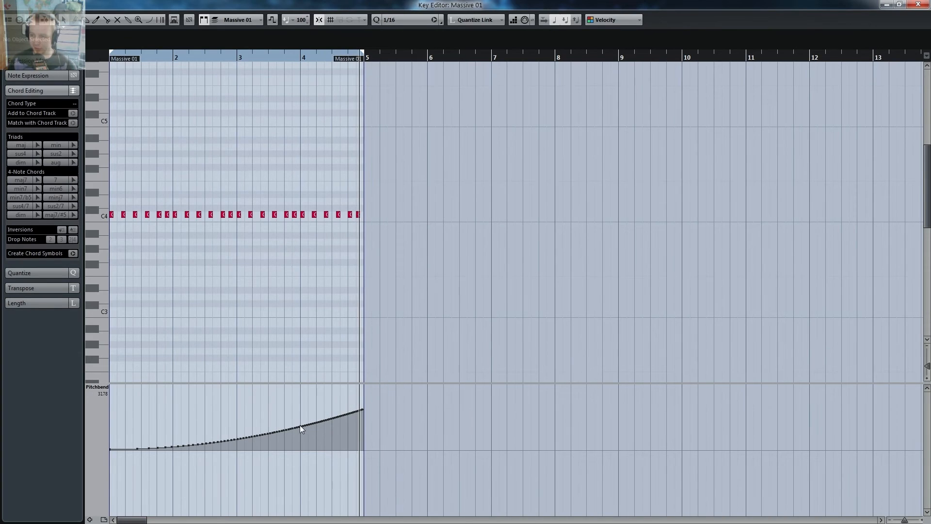
# Reshape the bar 4 pitchbend into a steeper ramp rising almost to the maximum at bar 5, and play the pattern
pyautogui.moveTo(301, 394); pyautogui.dragTo(360, 387)
pyautogui.click(344, 309)
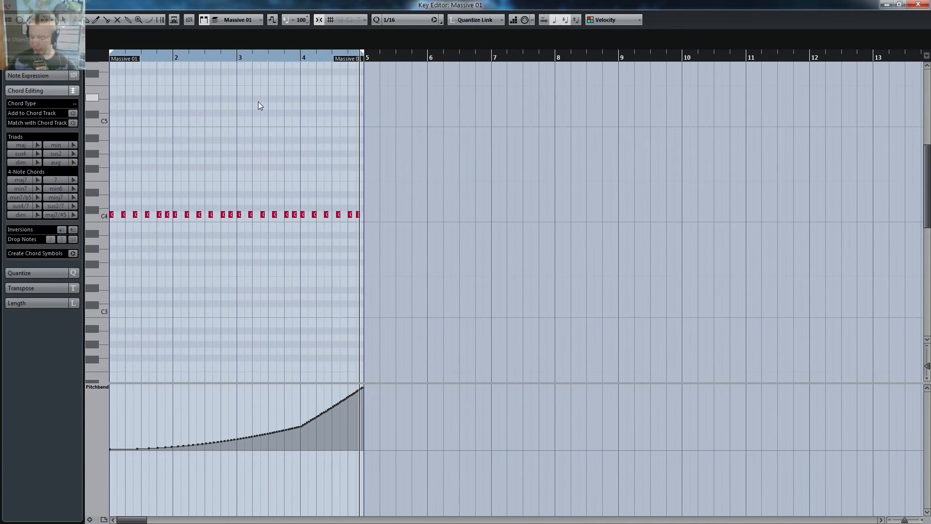
pyautogui.press('KP_Subtract')
pyautogui.press('space')
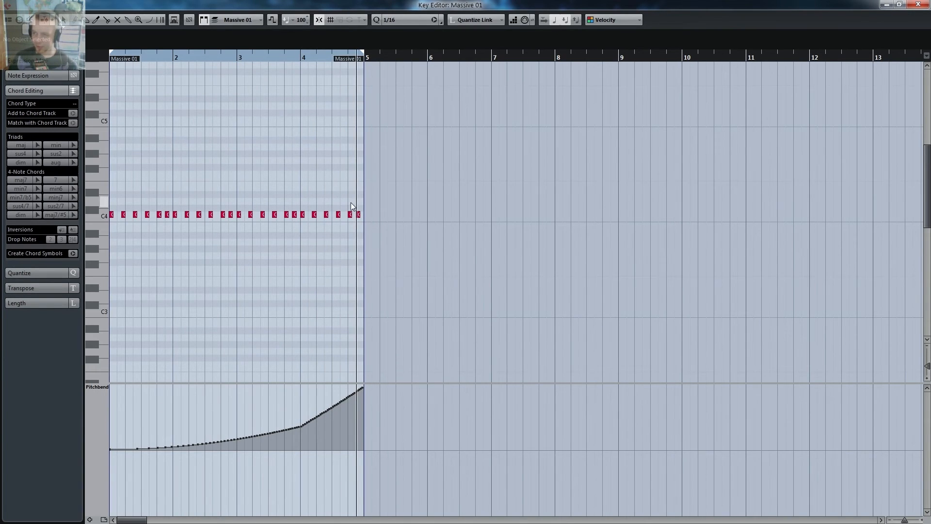
# Delete the last two C4 notes of bar 4
pyautogui.moveTo(348, 193); pyautogui.dragTo(470, 245)
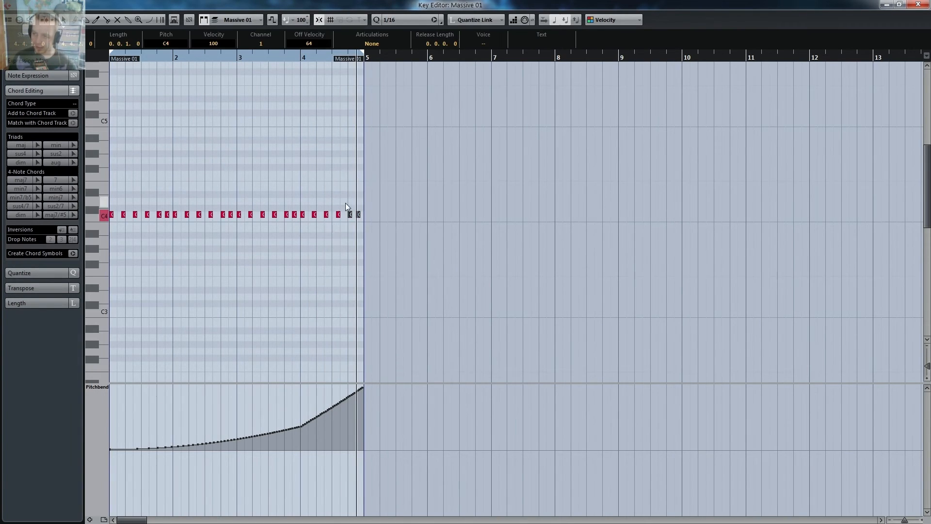
pyautogui.press('Delete')
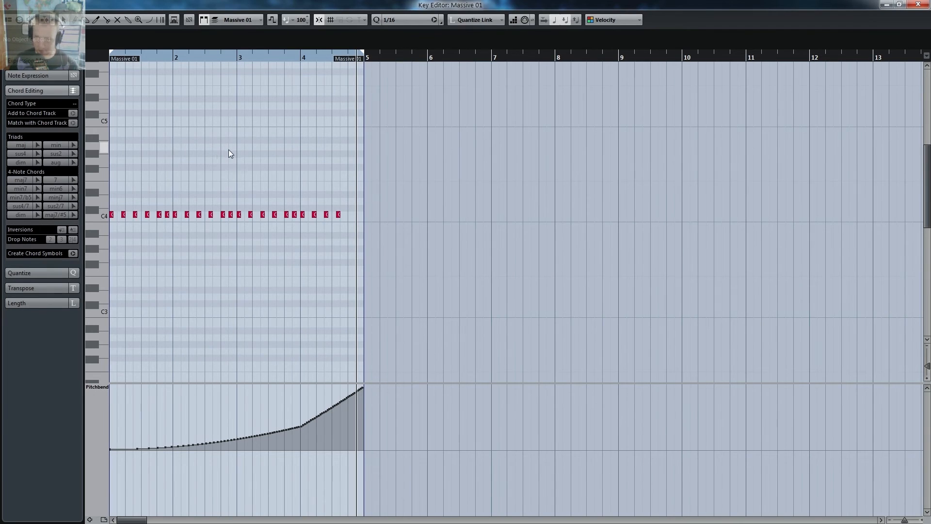
# Bring up the Massive synth window and lengthen the release of envelope 4
pyautogui.hotkey('alt', 'Tab')
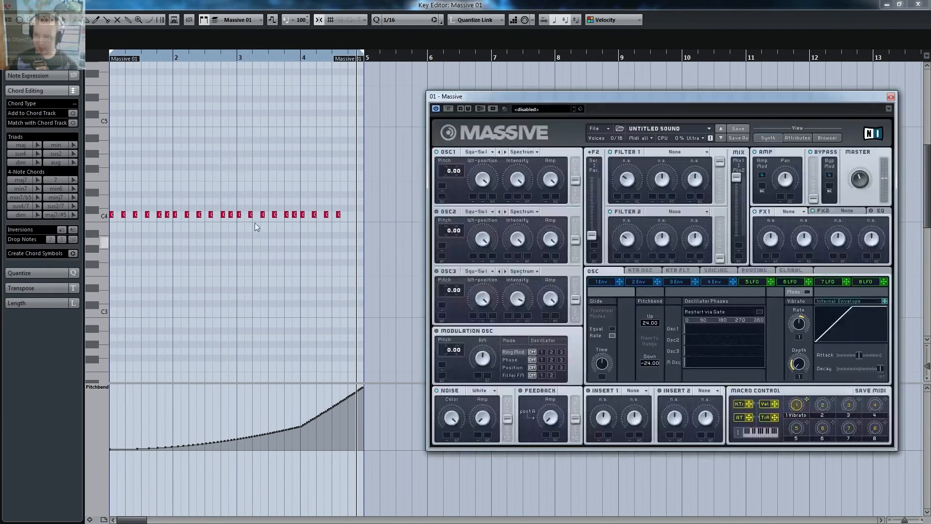
pyautogui.click(712, 283)
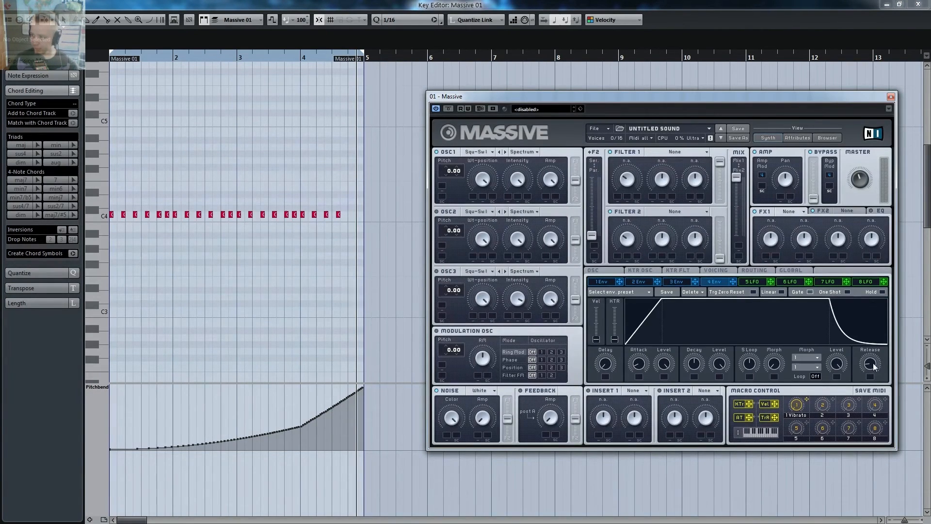
pyautogui.moveTo(874, 366); pyautogui.dragTo(875, 362)
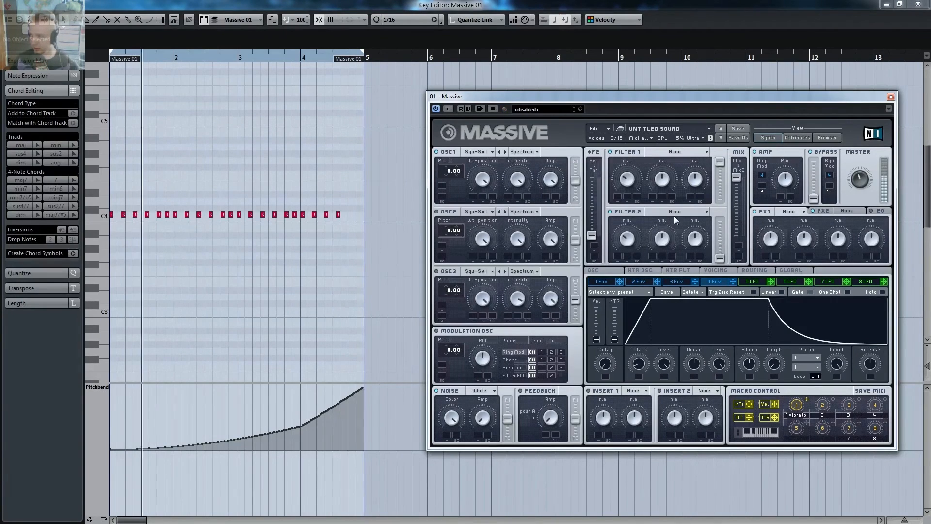
# Set Massive's voicing to Monorotate and play the pattern from the start
pyautogui.click(717, 270)
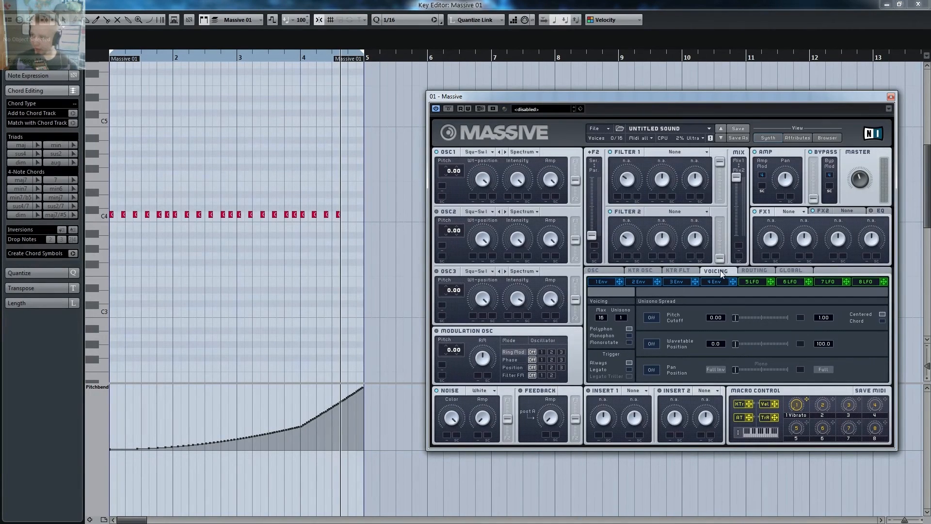
pyautogui.click(630, 342)
pyautogui.press('KP_Subtract')
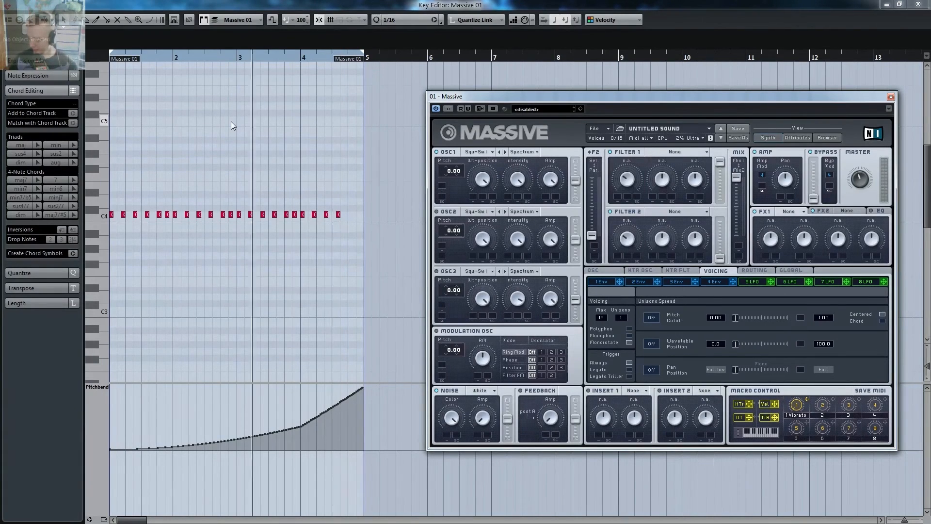
pyautogui.press('KP_Decimal')
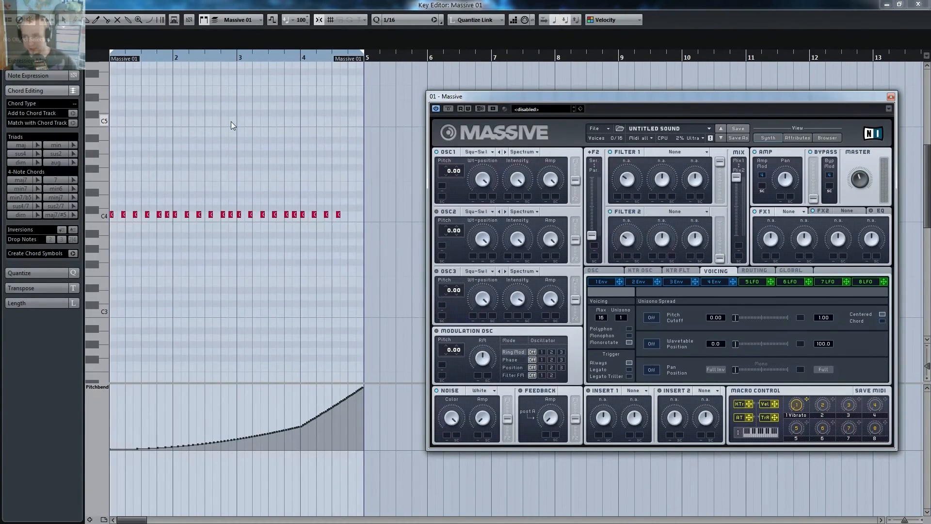
pyautogui.press('KP_Enter')
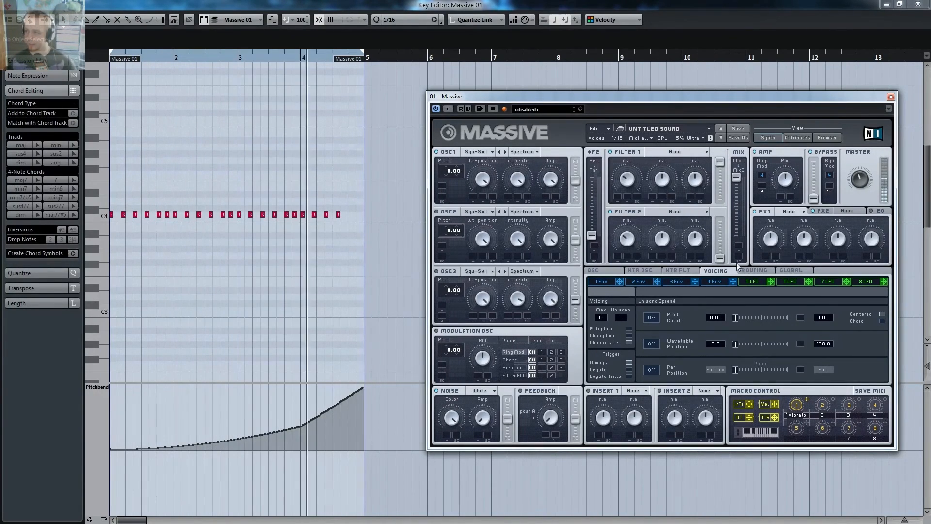
# Set Unisono to 4, enable the Pitch Cutoff and Pan Position spreads, and widen the pitch spread while playing the pattern
pyautogui.press('space')
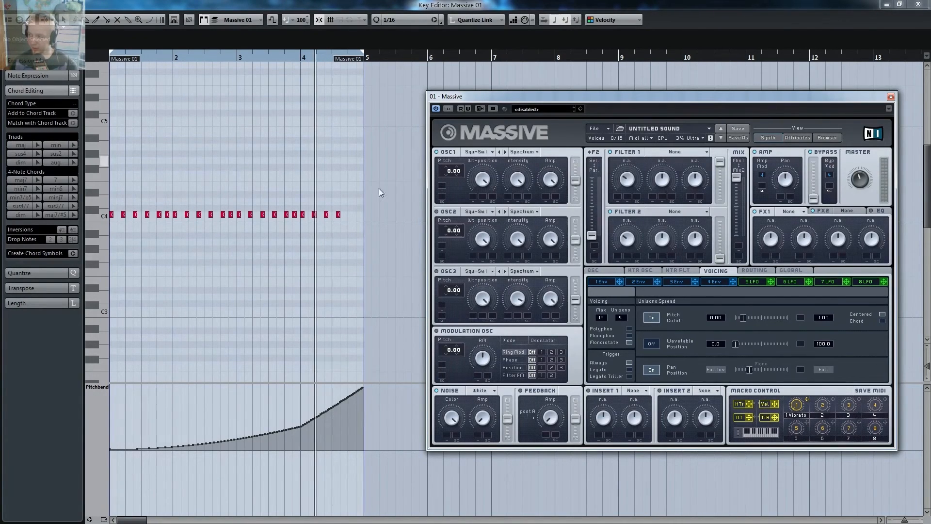
pyautogui.press('KP_Subtract')
pyautogui.press('space')
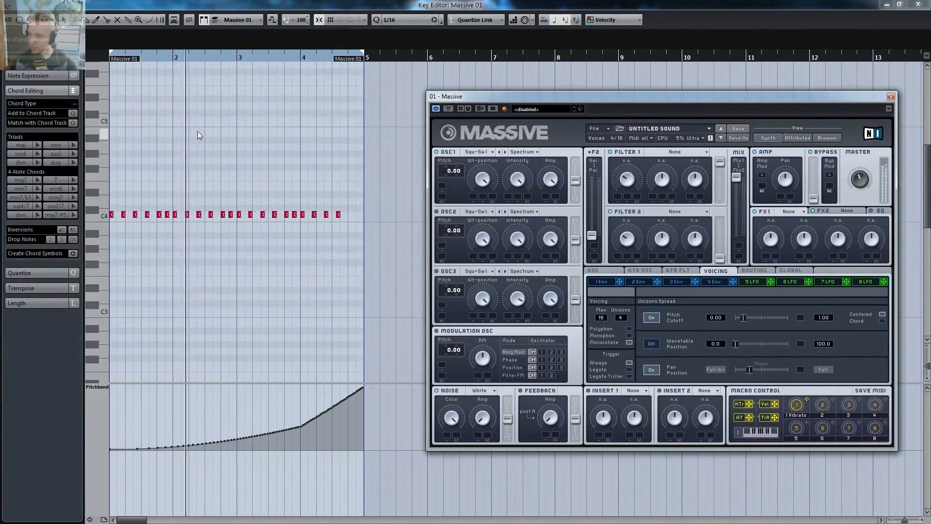
pyautogui.moveTo(742, 317); pyautogui.dragTo(755, 318)
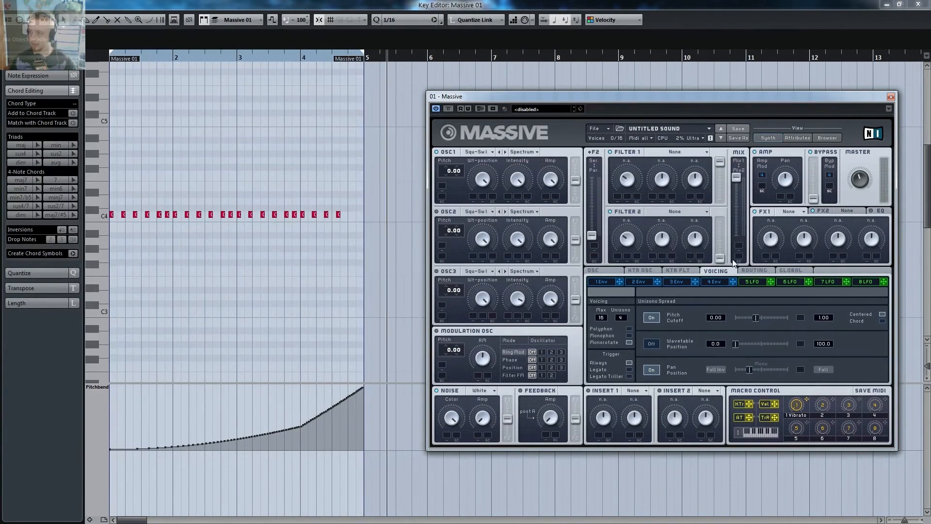
# Load Chorus in FX1 and Reverb in FX2, and play the pattern with the effects
pyautogui.click(798, 211)
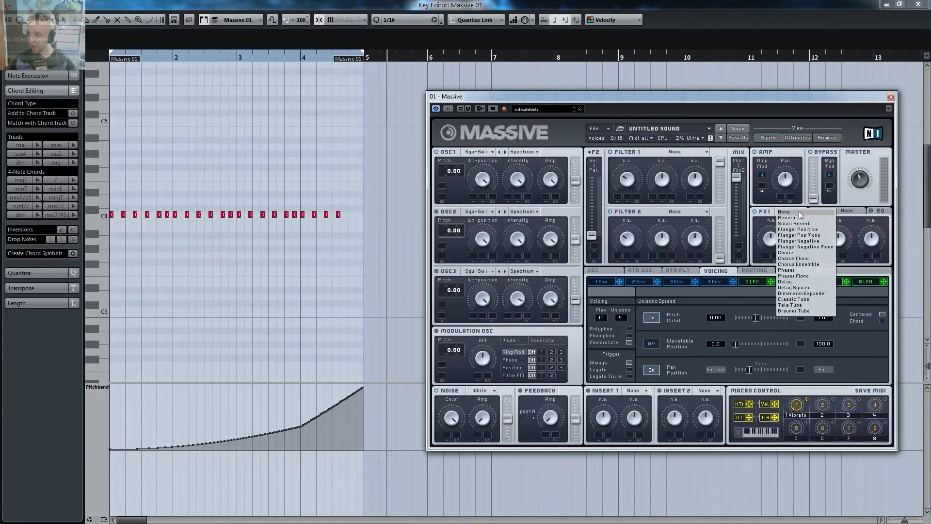
pyautogui.click(791, 253)
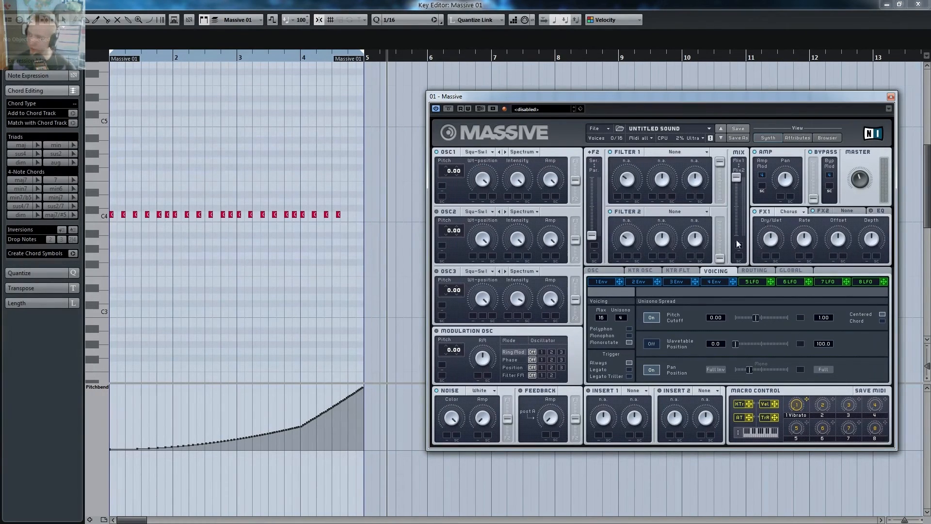
pyautogui.click(848, 209)
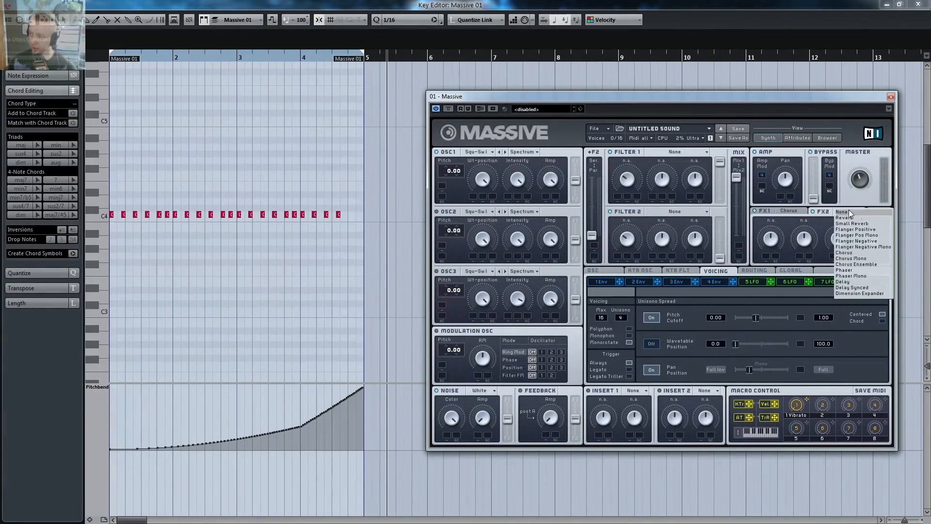
pyautogui.click(844, 218)
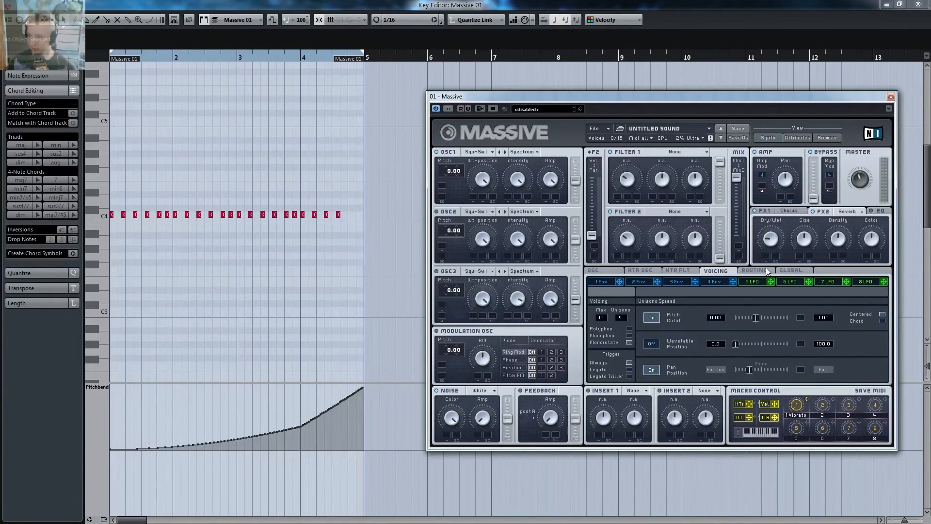
pyautogui.press('space')
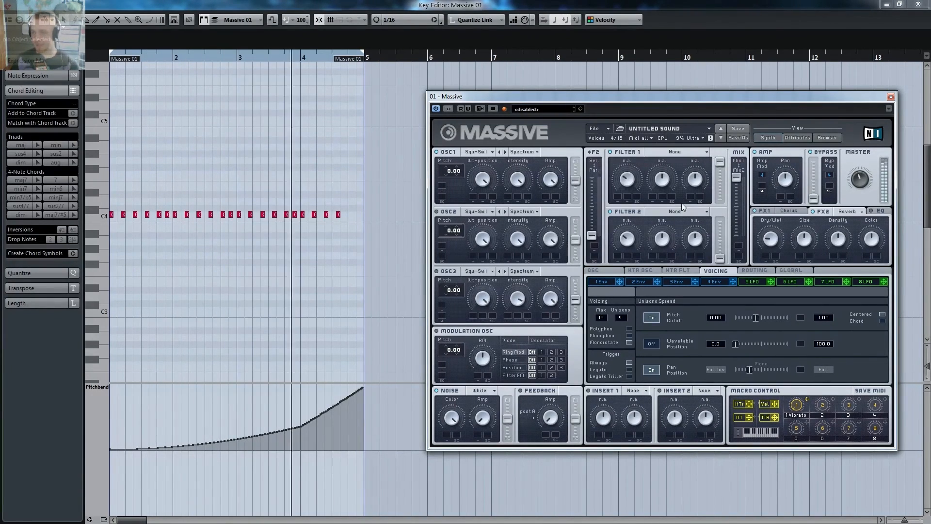
pyautogui.press('space')
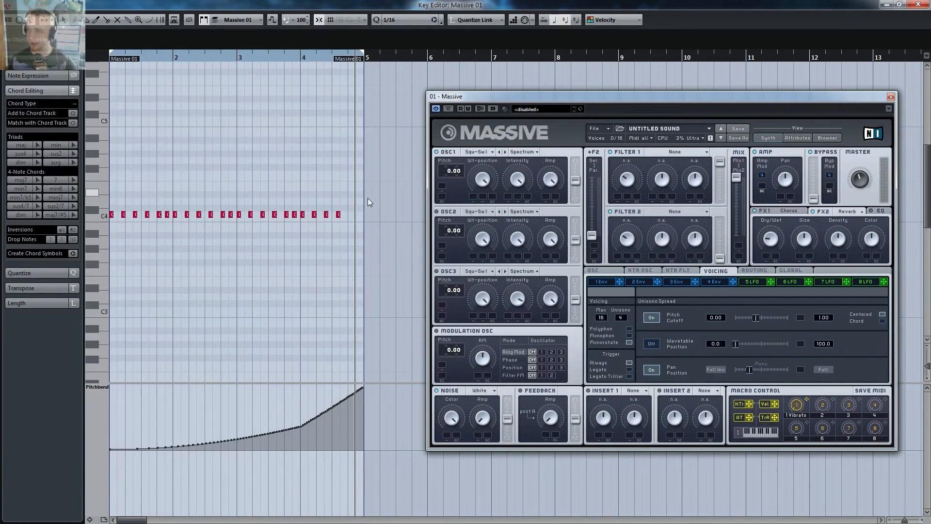
# Select all the C4 notes and look through the wavetables available for oscillator 1, keeping the current one
pyautogui.hotkey('ctrl', 'a')
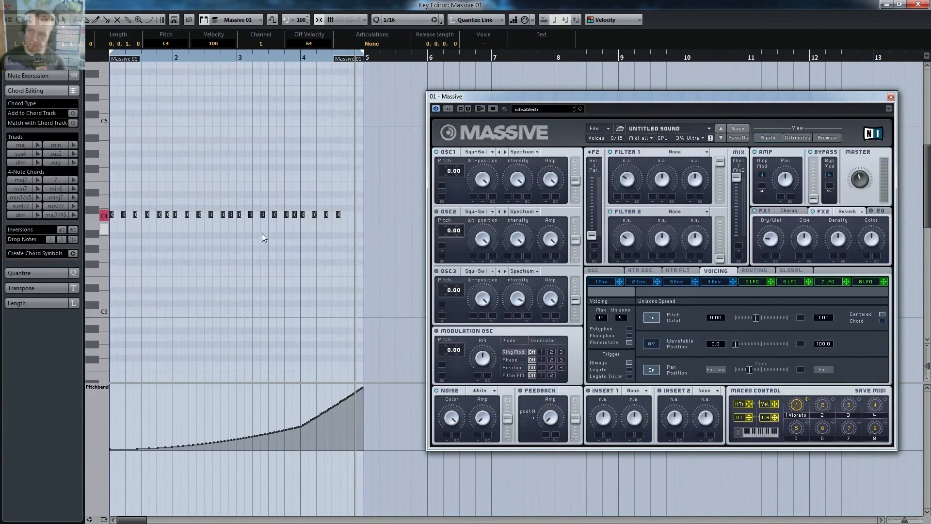
pyautogui.click(478, 152)
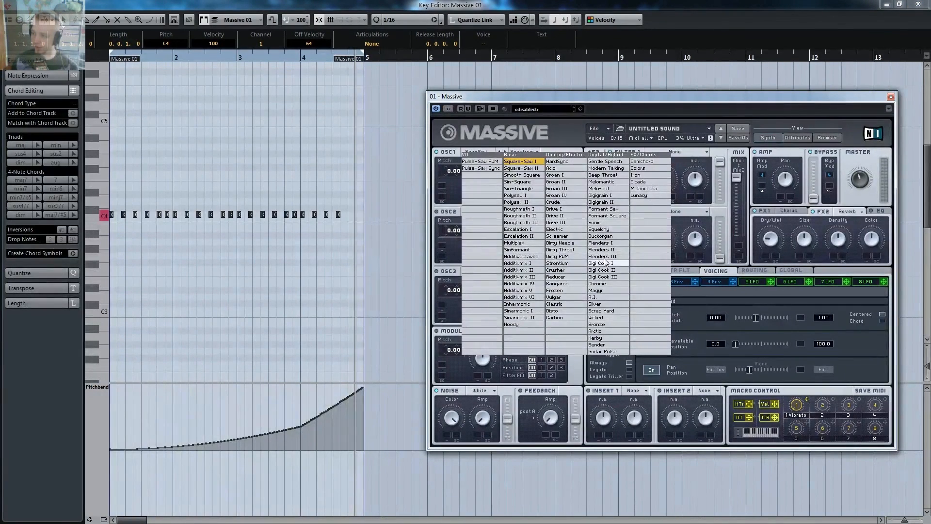
pyautogui.click(576, 139)
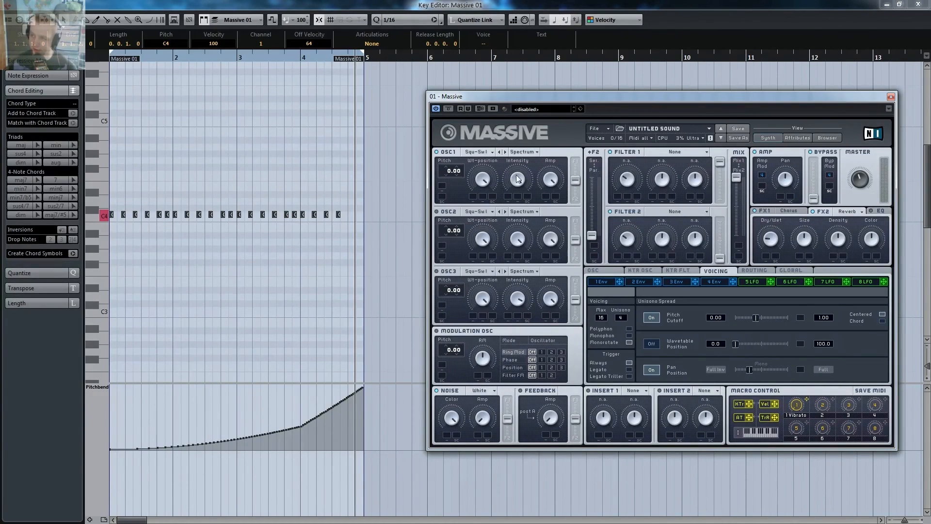
# Lower oscillator 1's Intensity to minimum, raise it to maximum while the pattern plays, and return it to minimum
pyautogui.moveTo(517, 194); pyautogui.dragTo(516, 273)
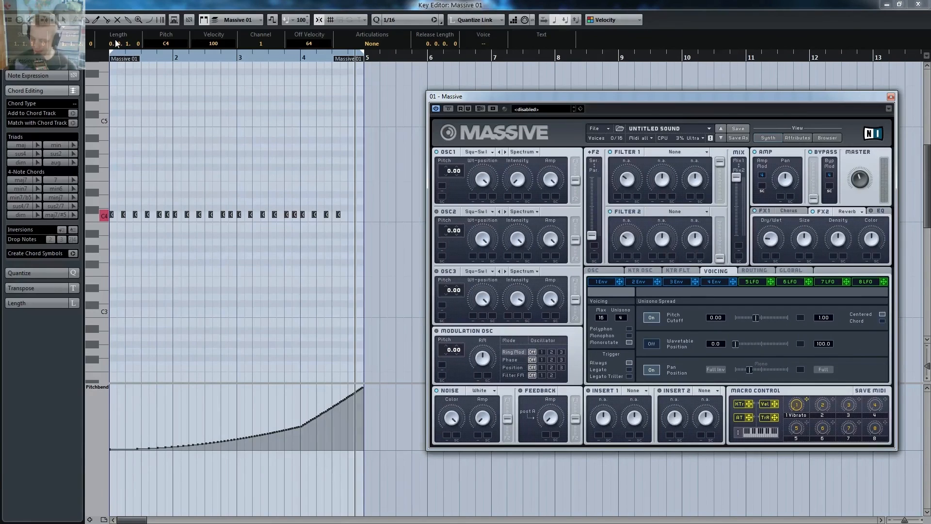
pyautogui.press('KP_Subtract')
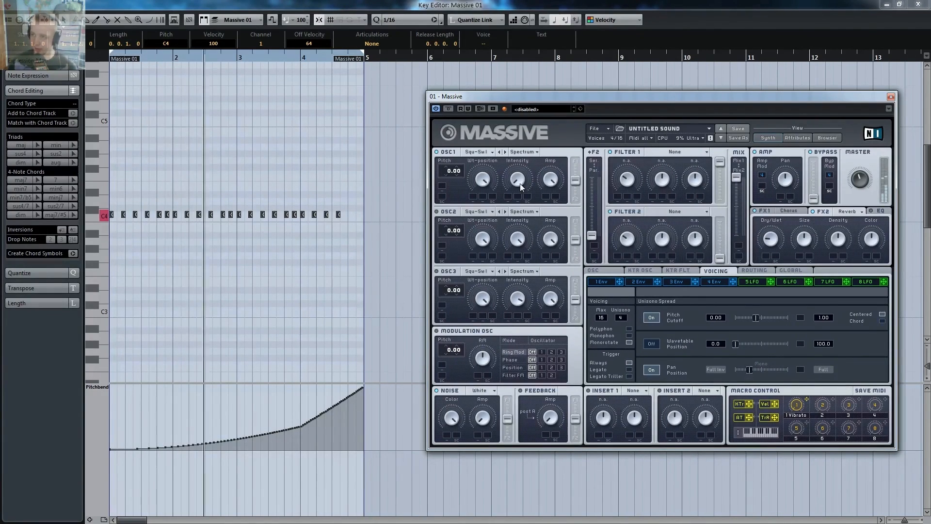
pyautogui.moveTo(528, 162); pyautogui.dragTo(602, 3)
pyautogui.press('space')
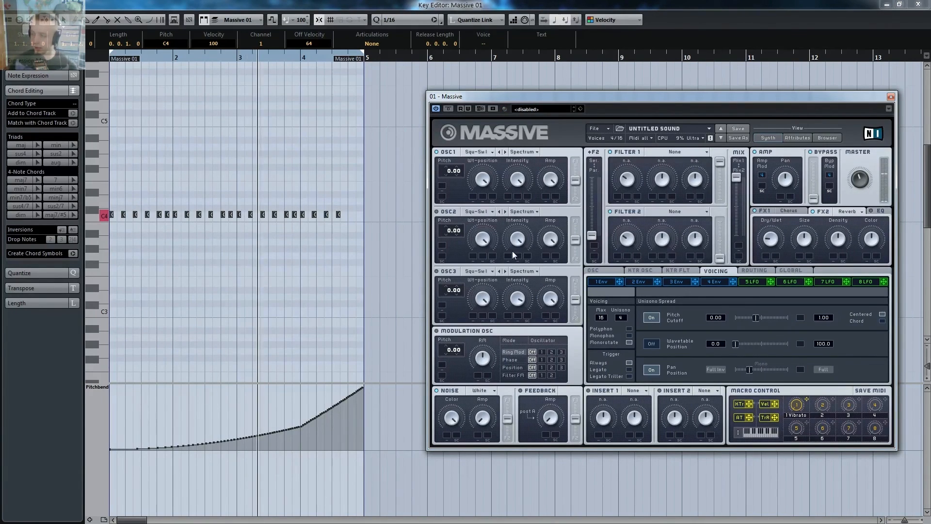
pyautogui.moveTo(520, 175); pyautogui.dragTo(525, 257)
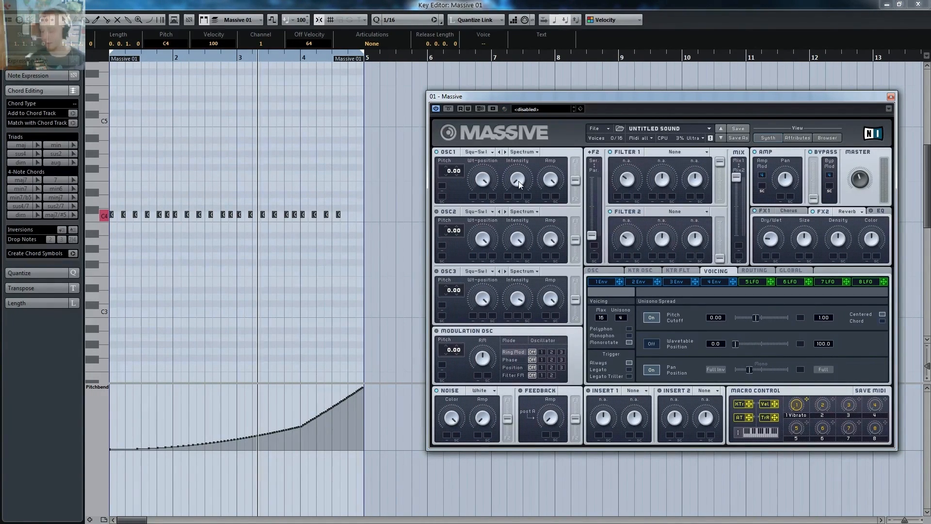
pyautogui.click(290, 171)
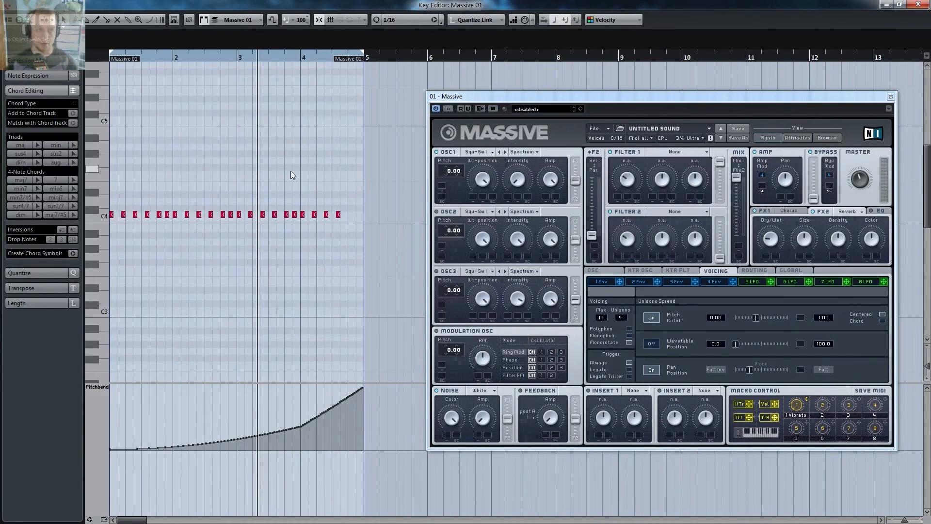
pyautogui.click(519, 183)
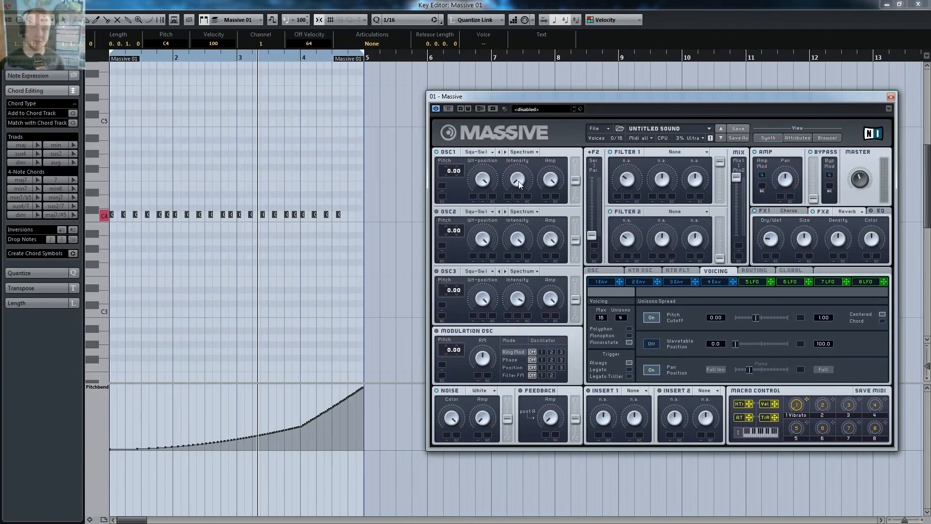